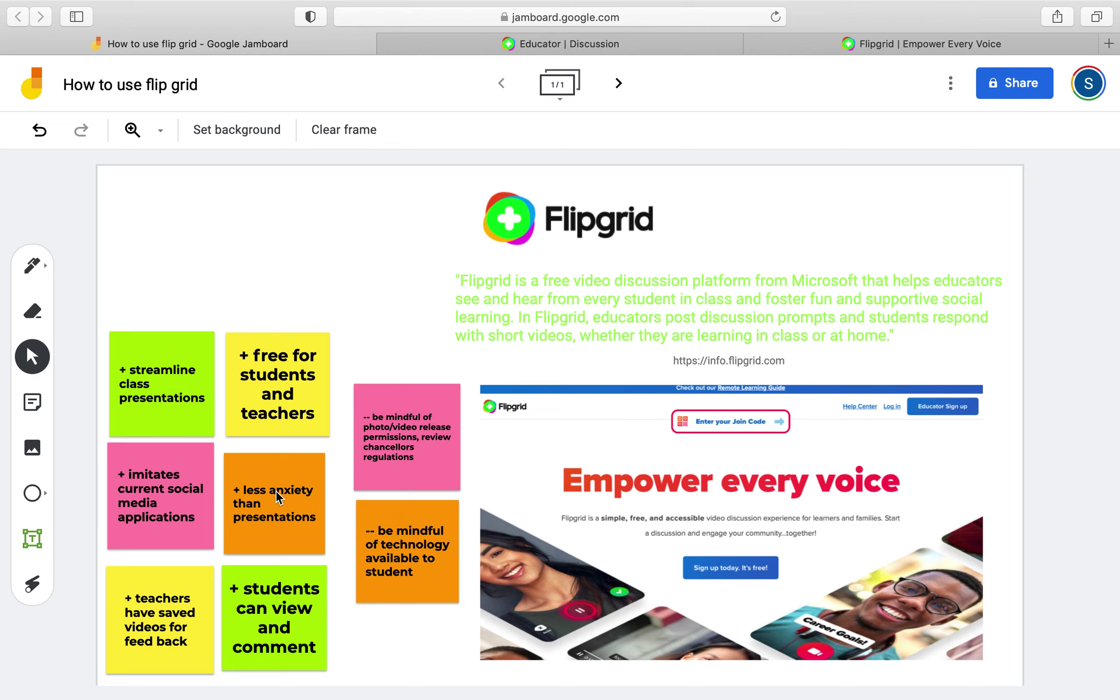
- Switch to the Flipgrid website and look through its home page, from the introductory video to the support resources
left_click(869, 48)
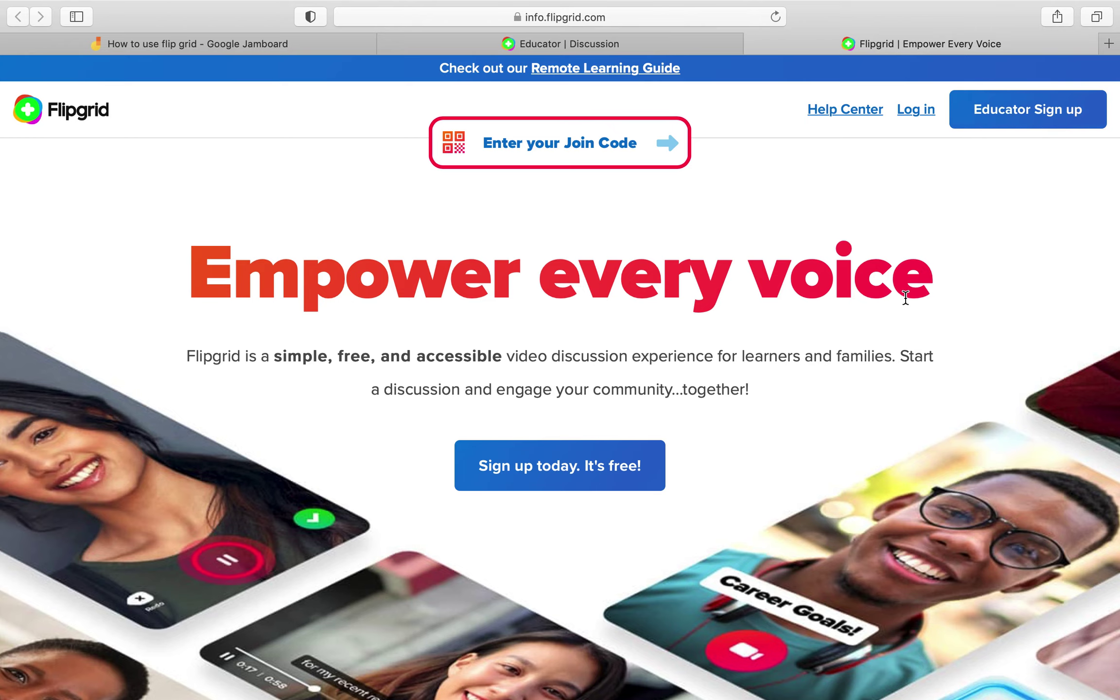
scroll(906, 298, "down", 15)
scroll(904, 297, "down", 10)
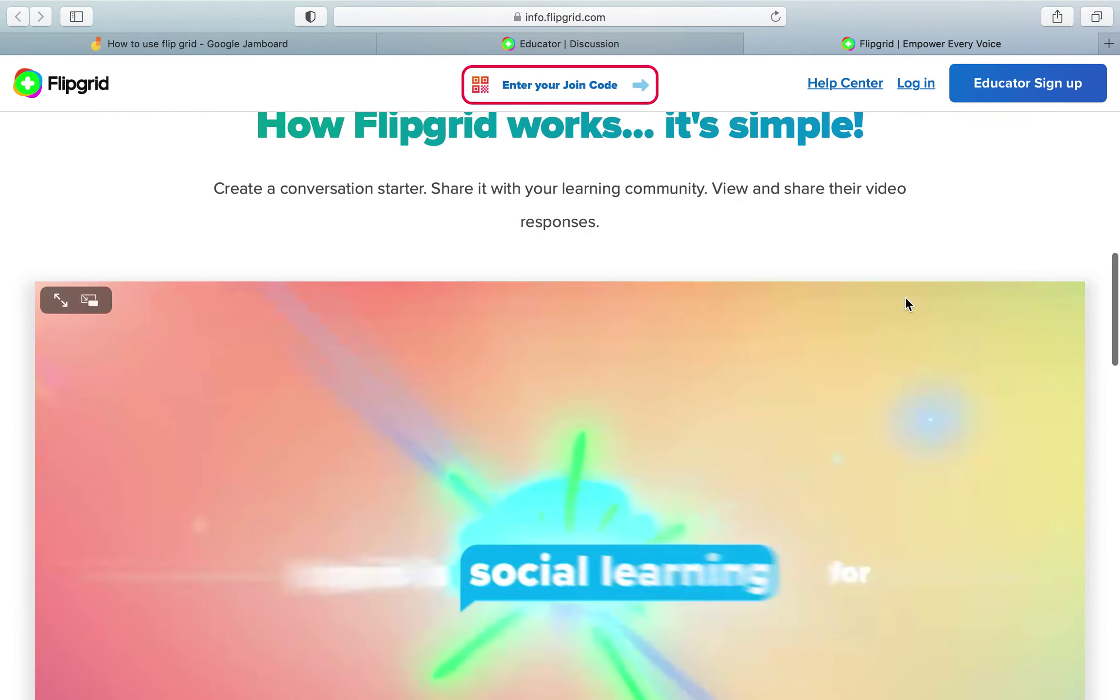
scroll(910, 279, "up", 3)
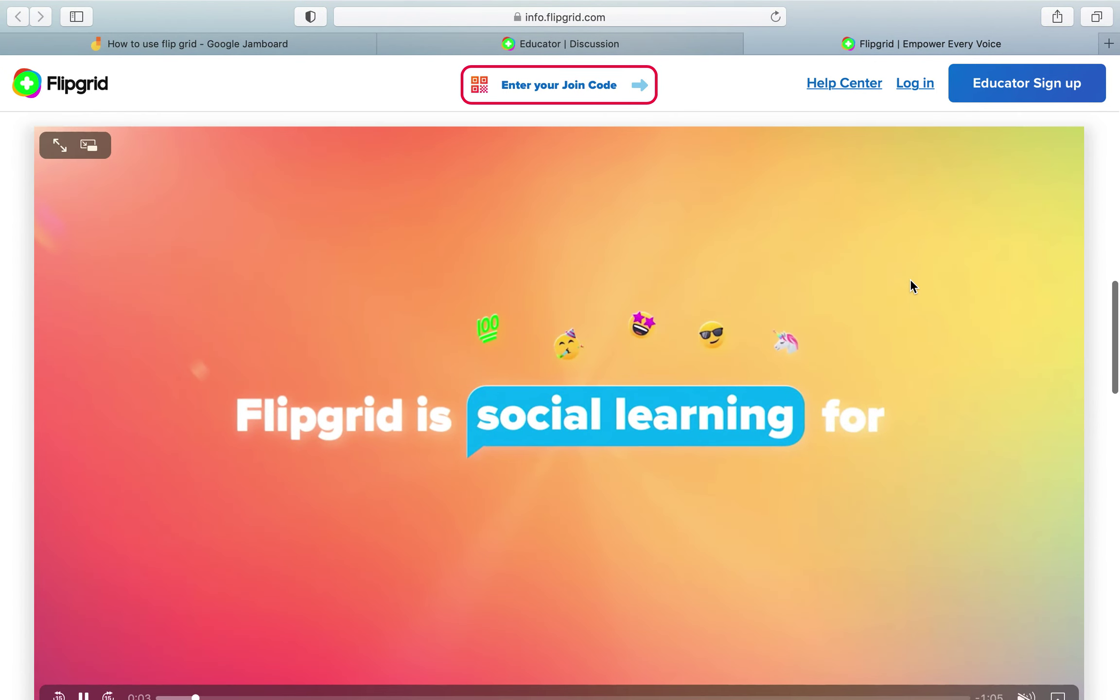
scroll(910, 279, "down", 2)
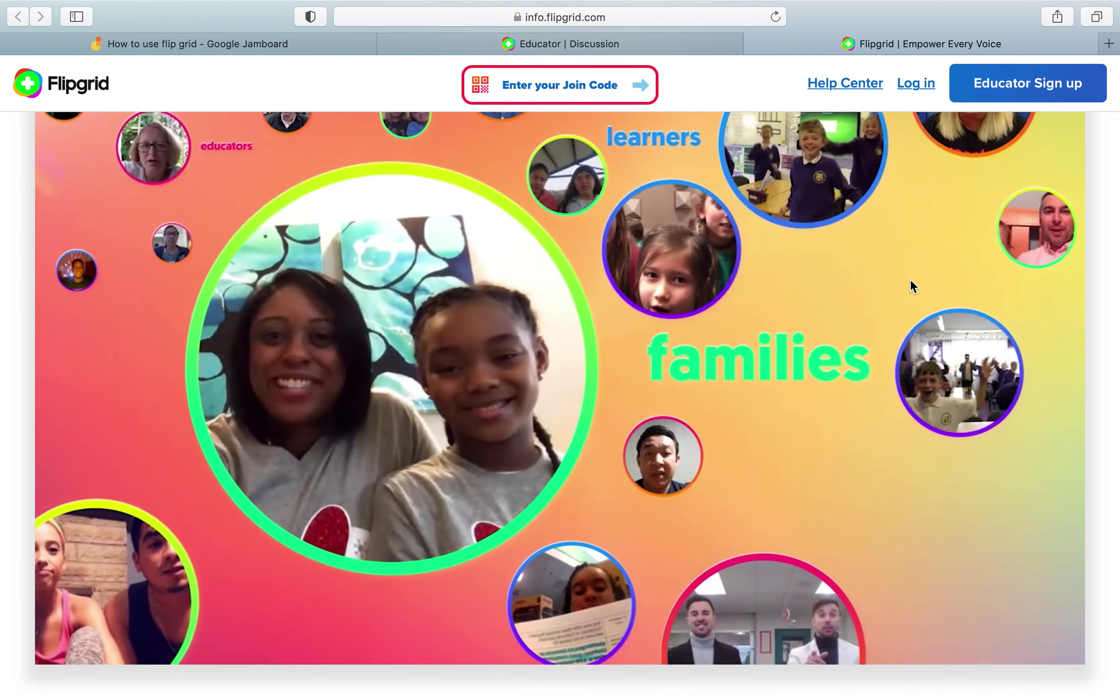
scroll(910, 280, "down", 3)
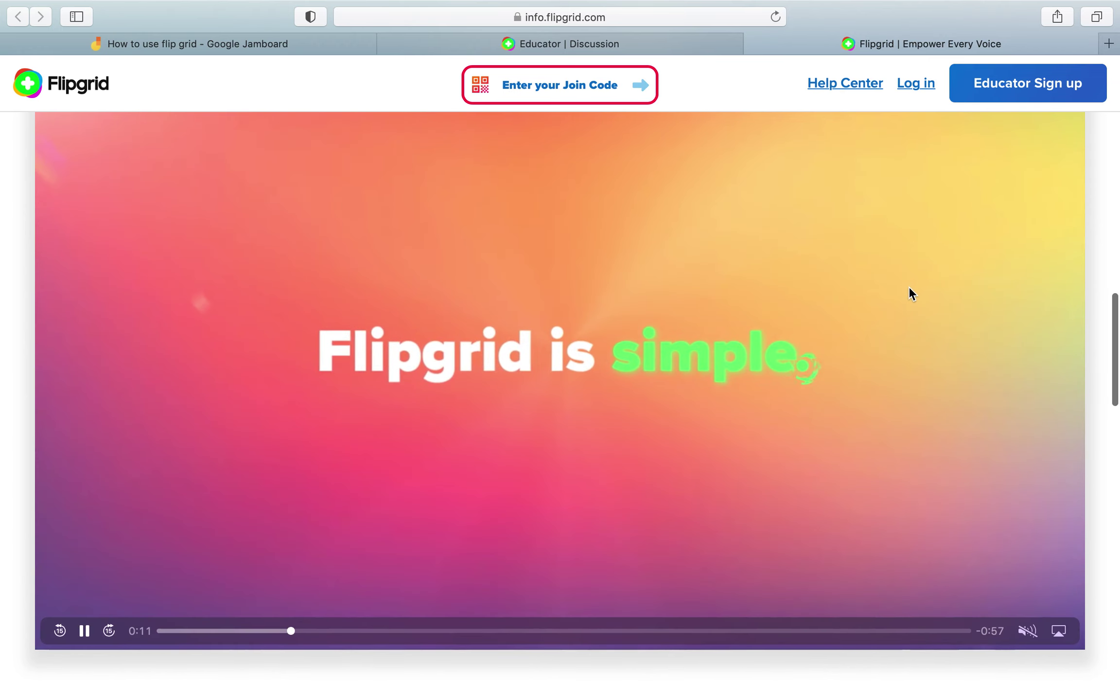
scroll(908, 288, "down", 12)
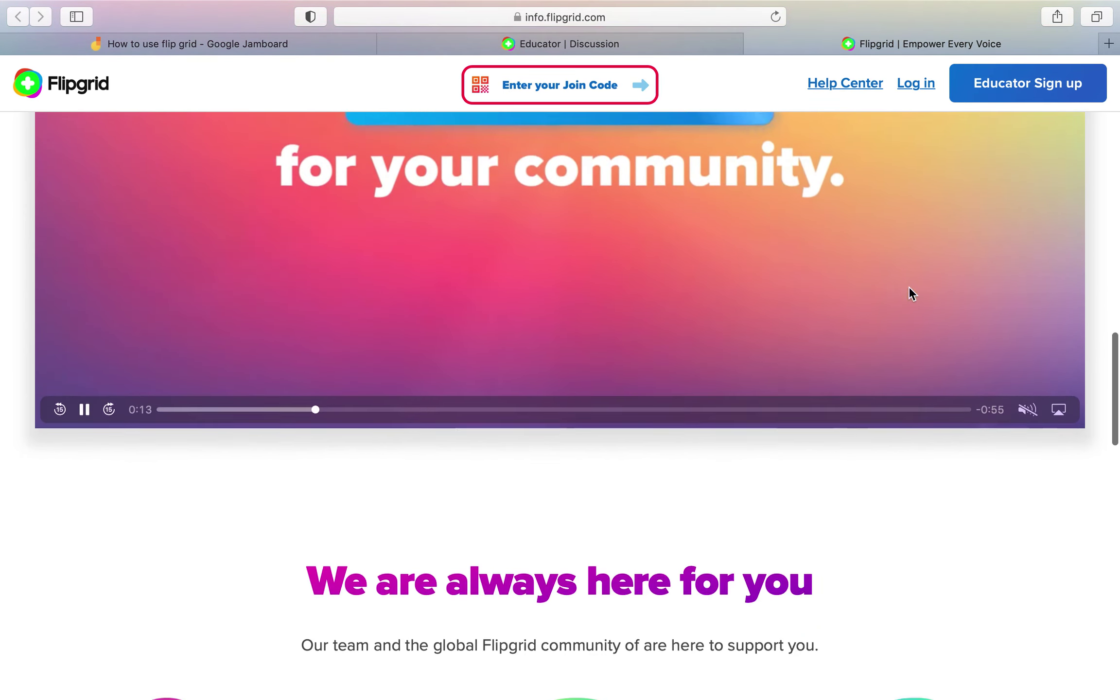
scroll(910, 294, "down", 2)
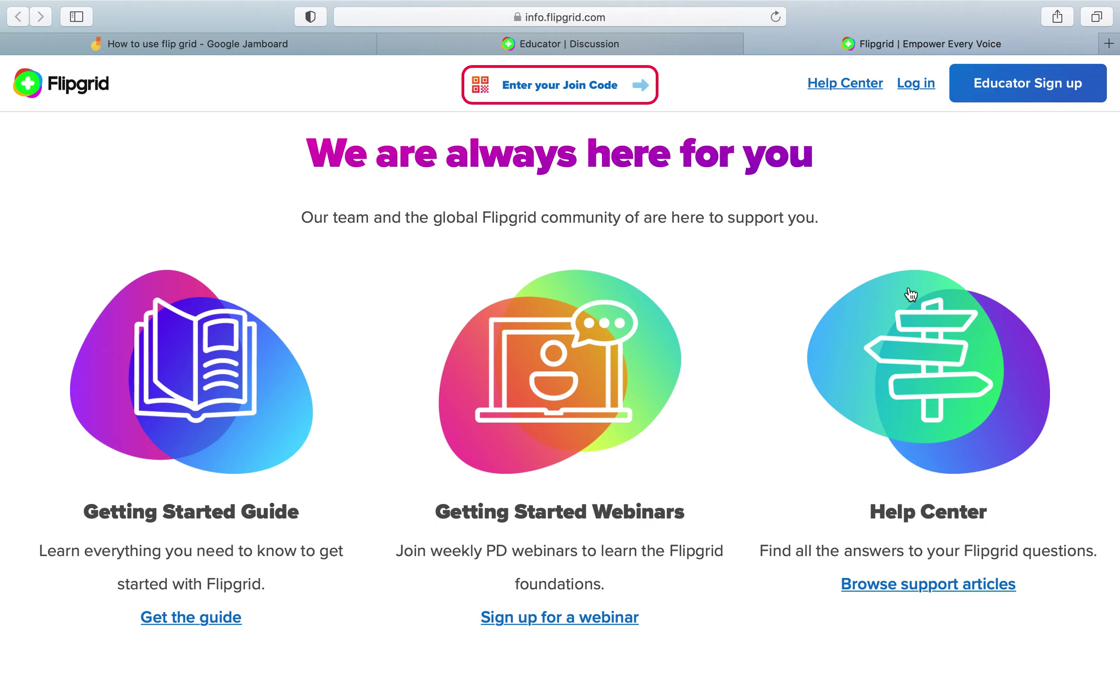
- Open the Getting Started Guide and examine its video overviews, educator step-by-step guide and sketchnotes
left_click(233, 623)
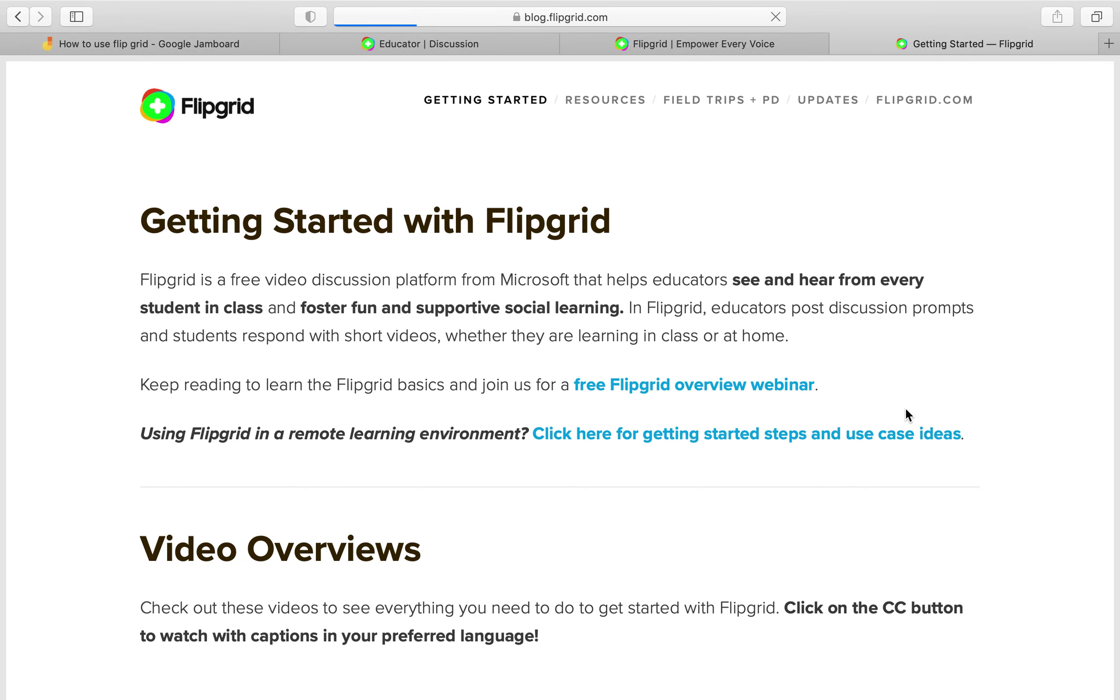
scroll(808, 393, "down", 6)
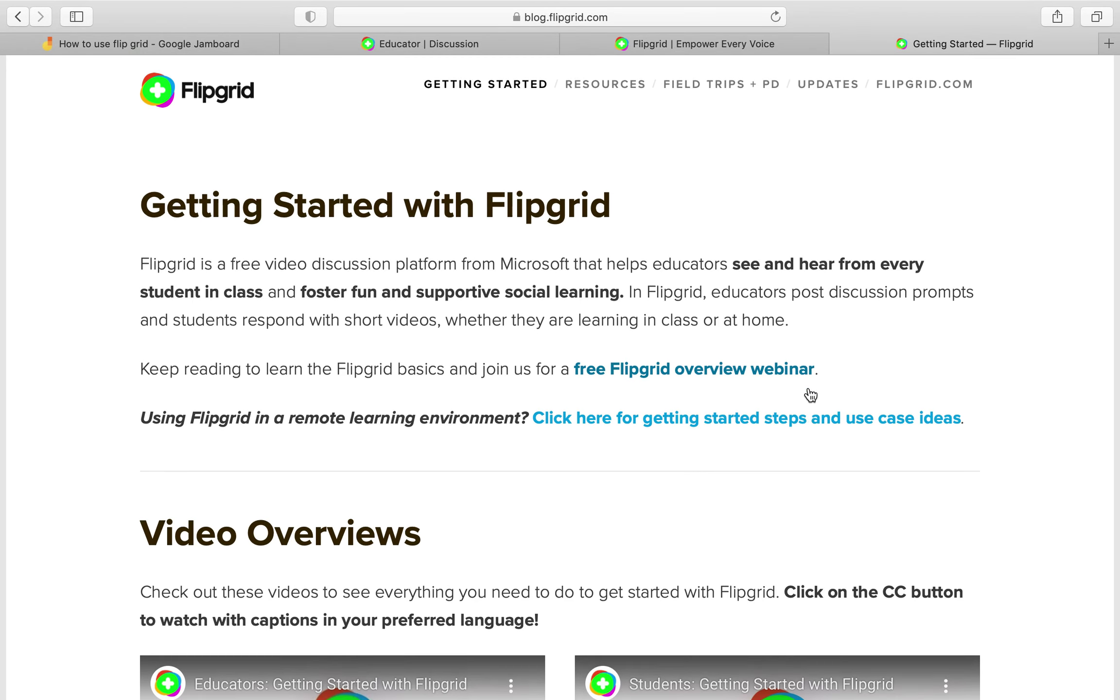
scroll(808, 392, "down", 3)
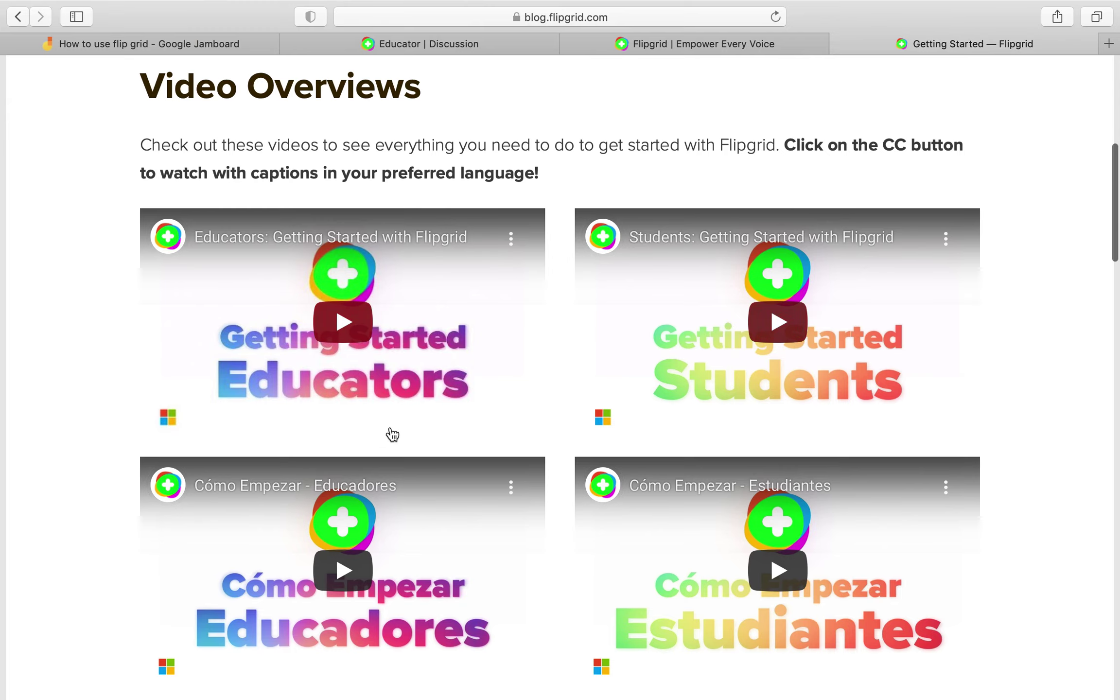
scroll(696, 530, "down", 4)
scroll(696, 529, "down", 10)
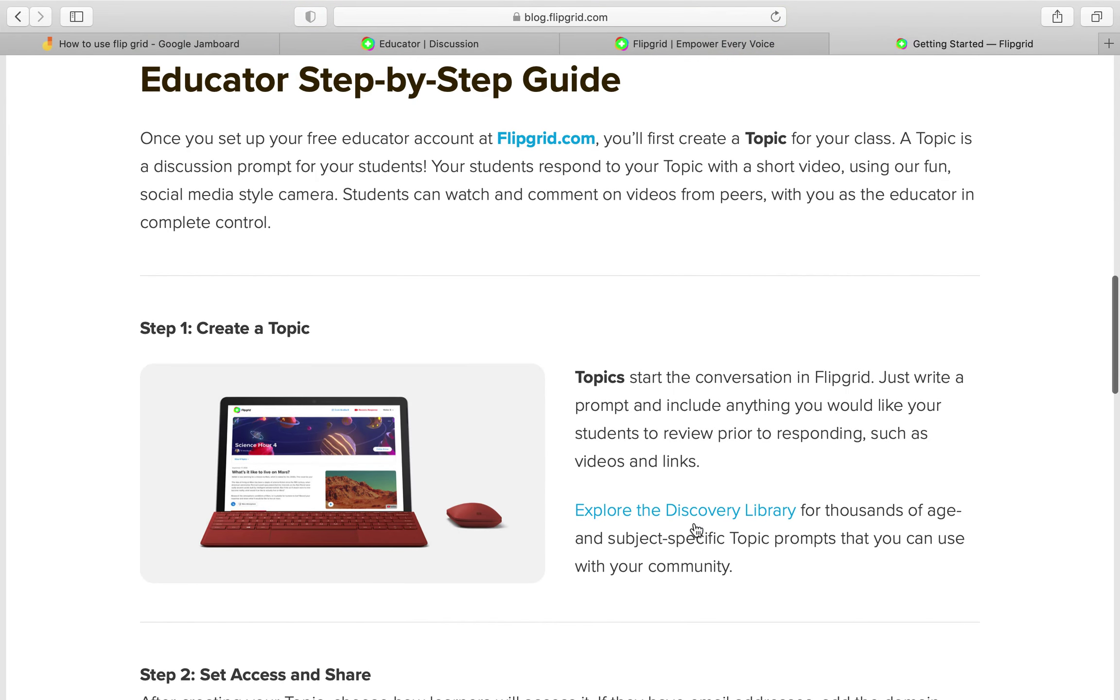
scroll(701, 414, "down", 10)
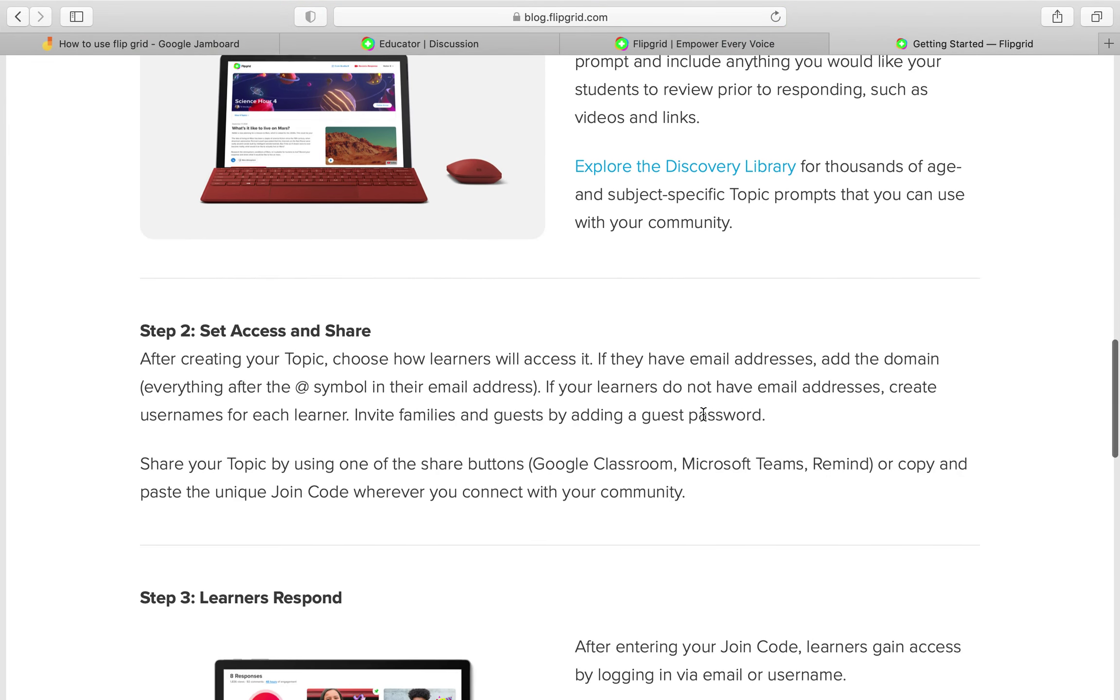
scroll(703, 414, "down", 3)
scroll(703, 414, "up", 12)
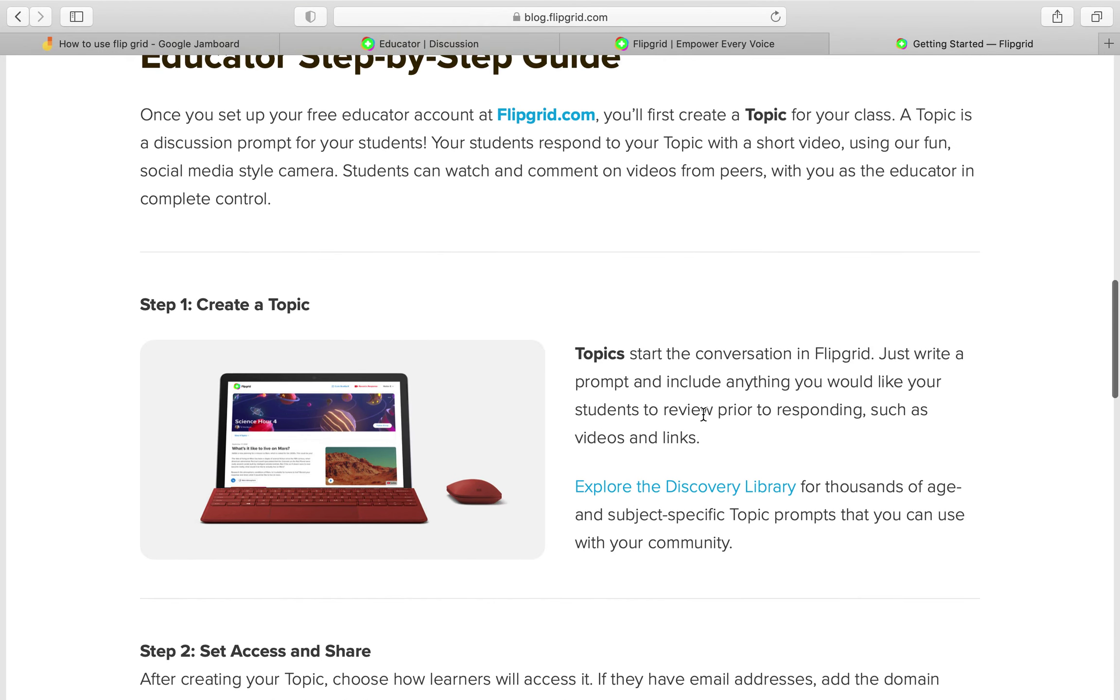
scroll(703, 414, "up", 6)
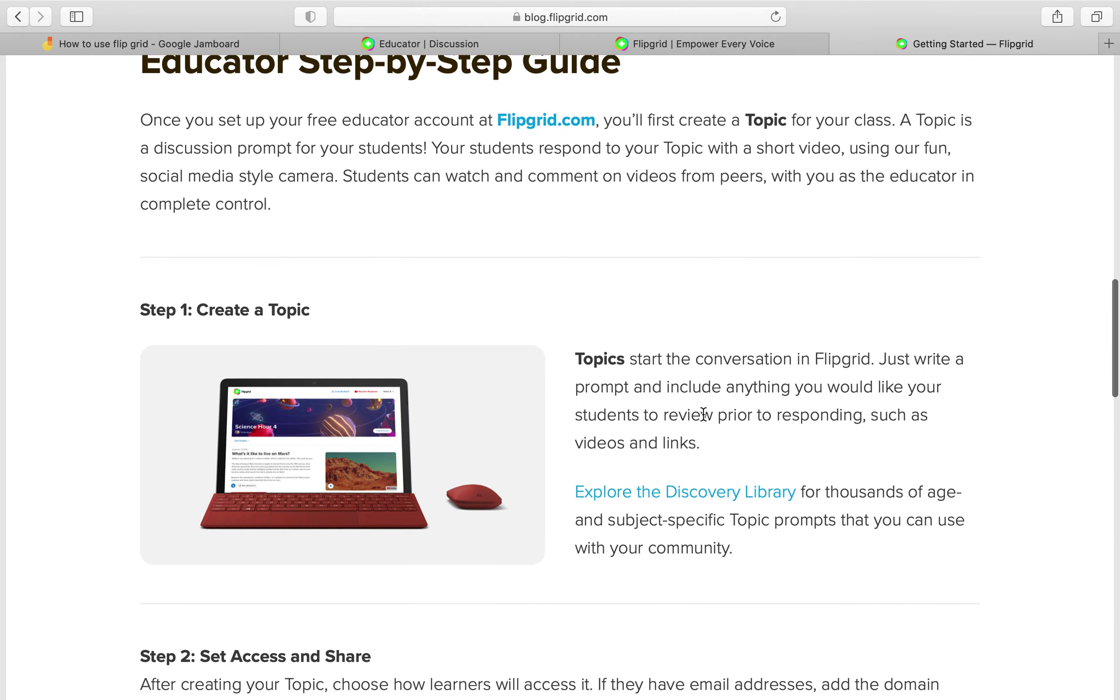
scroll(703, 414, "up", 5)
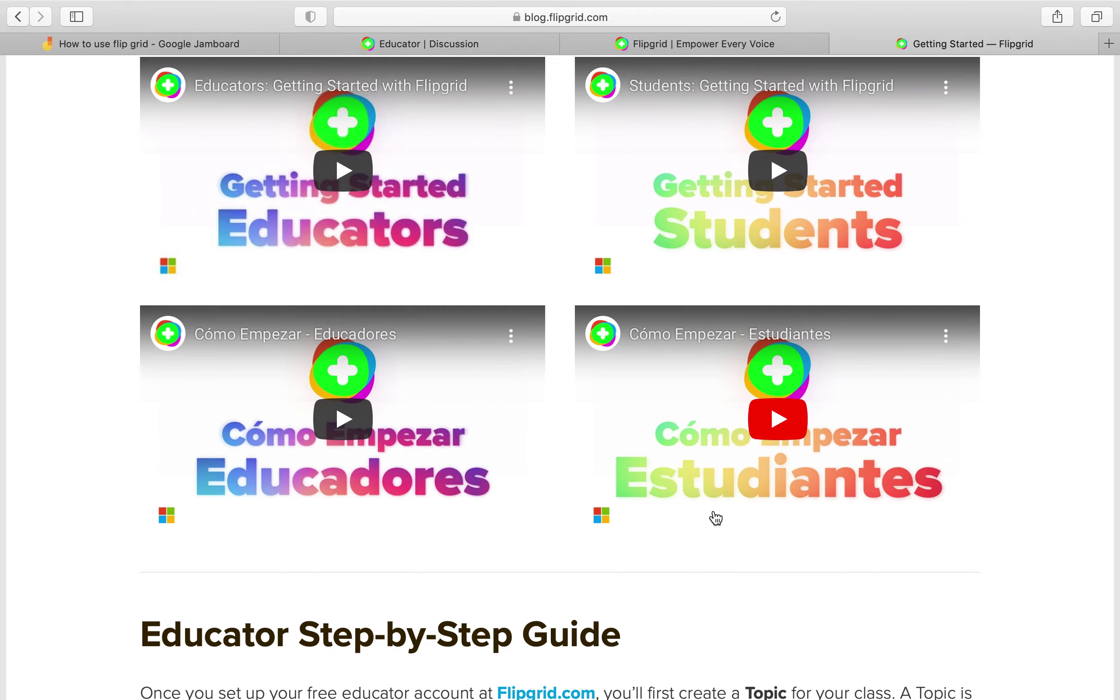
scroll(715, 517, "down", 20)
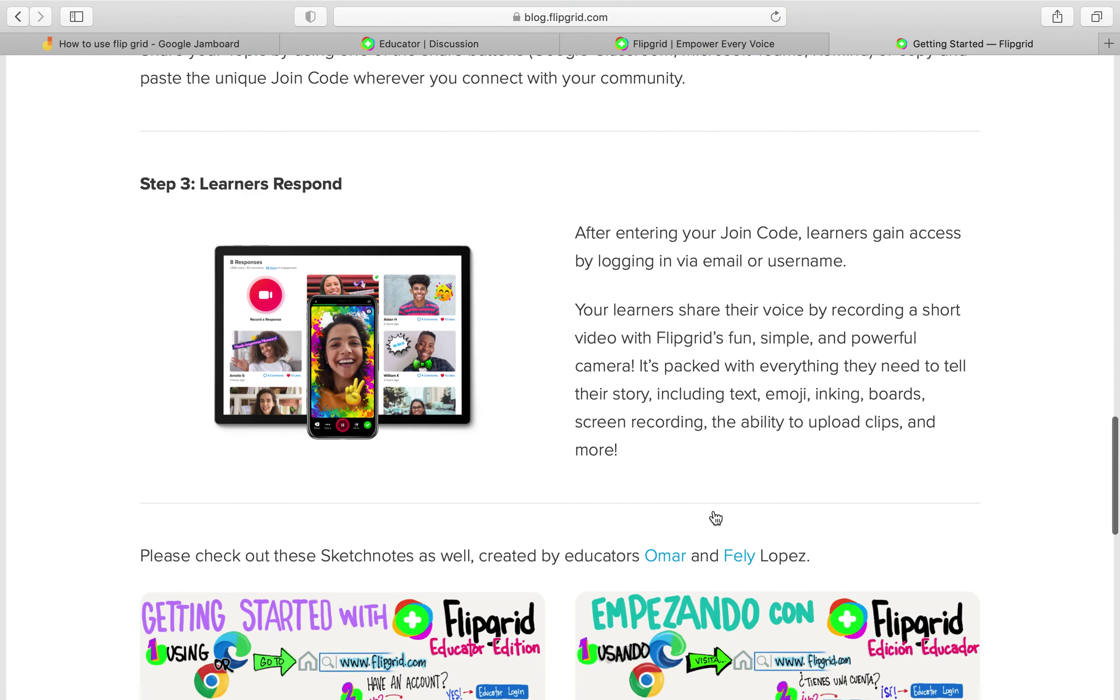
scroll(715, 357, "down", 8)
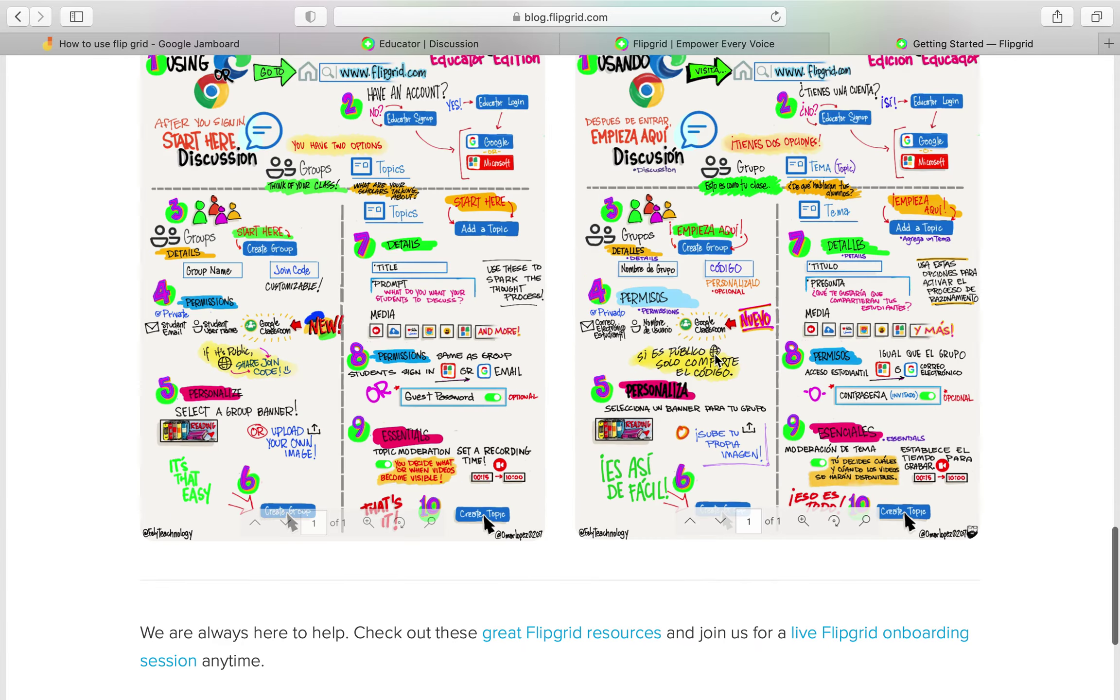
scroll(715, 354, "up", 20)
scroll(715, 353, "up", 15)
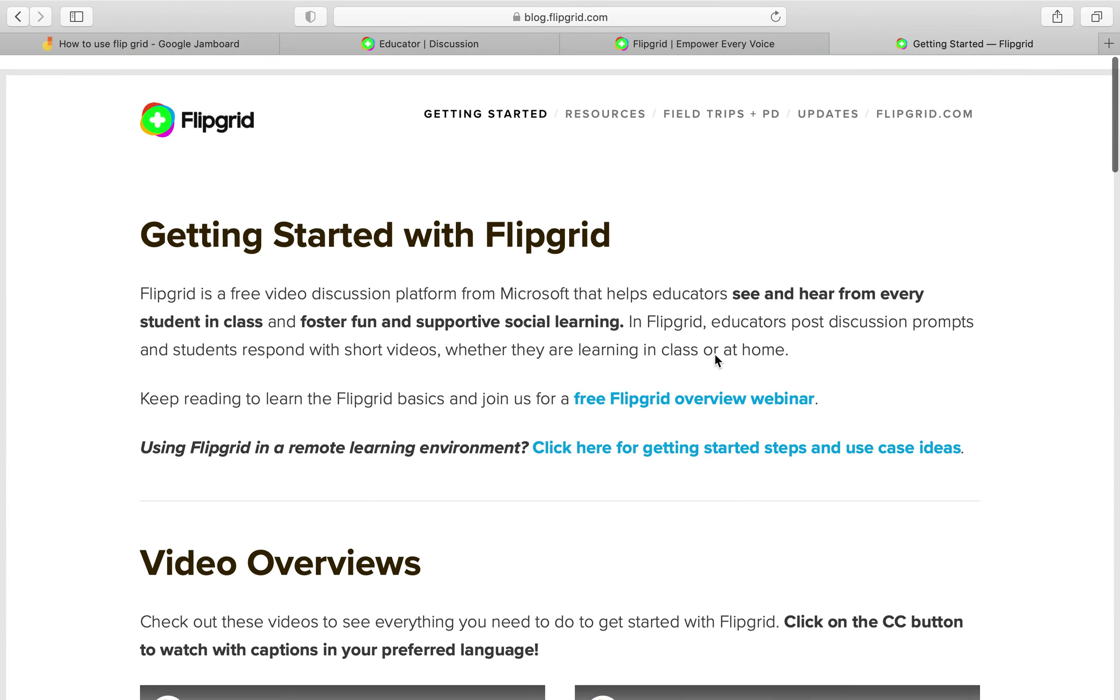
- Leave the guide and return to the beginning of the Flipgrid home page with the join code and sign-up options
left_click(19, 17)
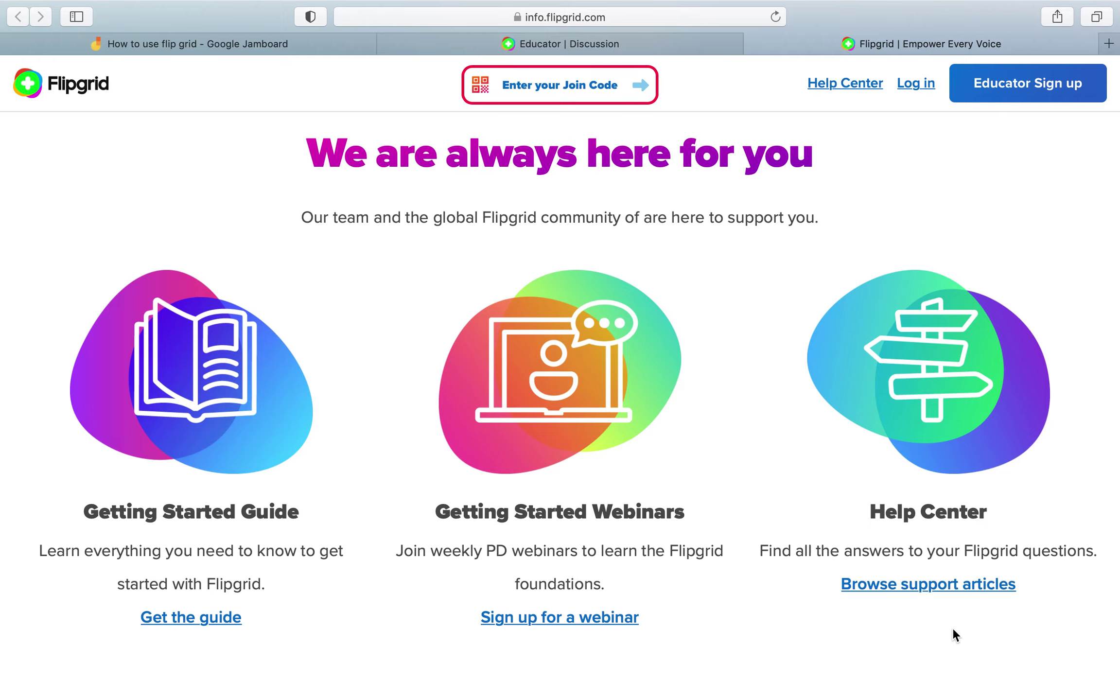
scroll(952, 627, "up", 2)
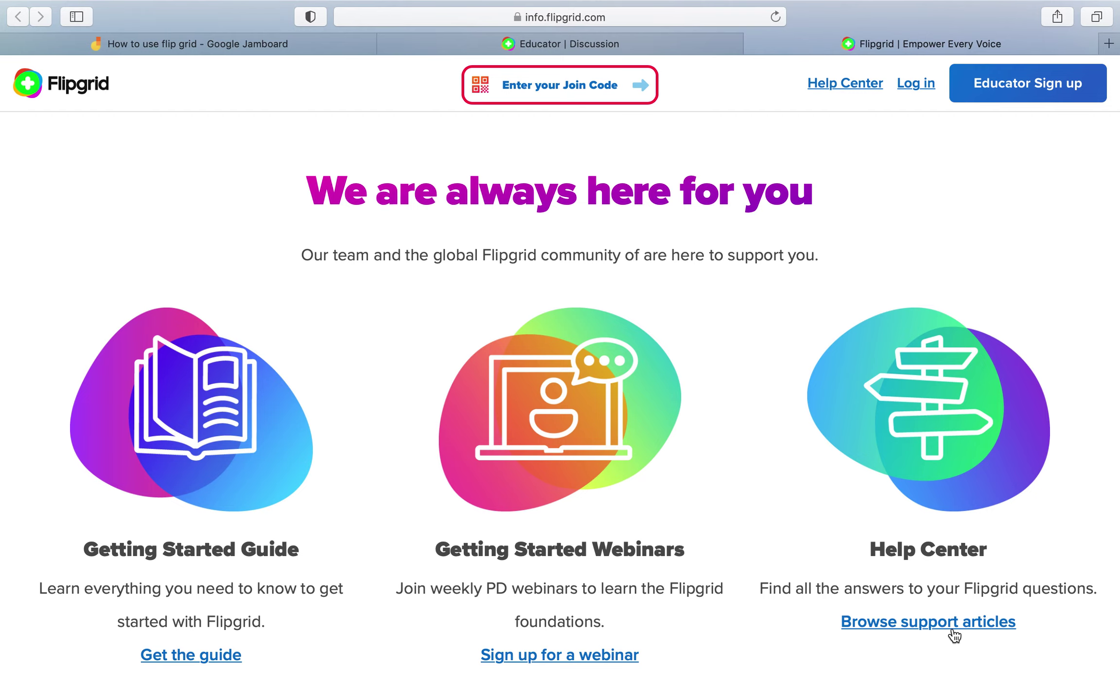
scroll(951, 627, "up", 20)
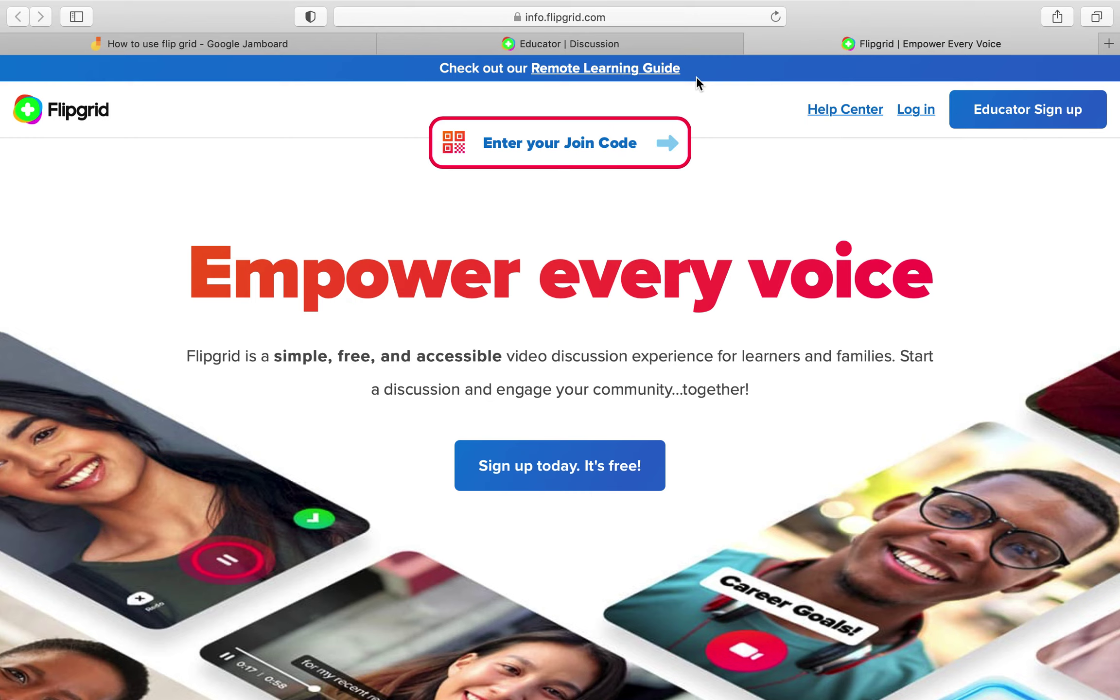
- Switch to the educator Discussion page, open the 7D2 group and review its details and topic list
left_click(658, 42)
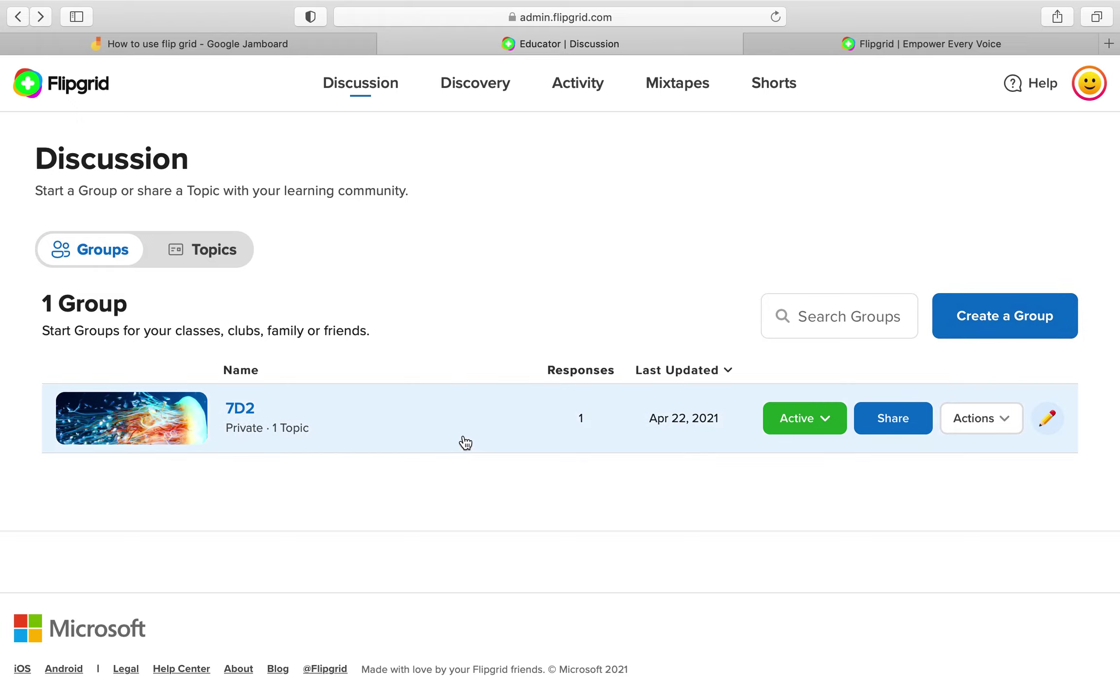
left_click(359, 434)
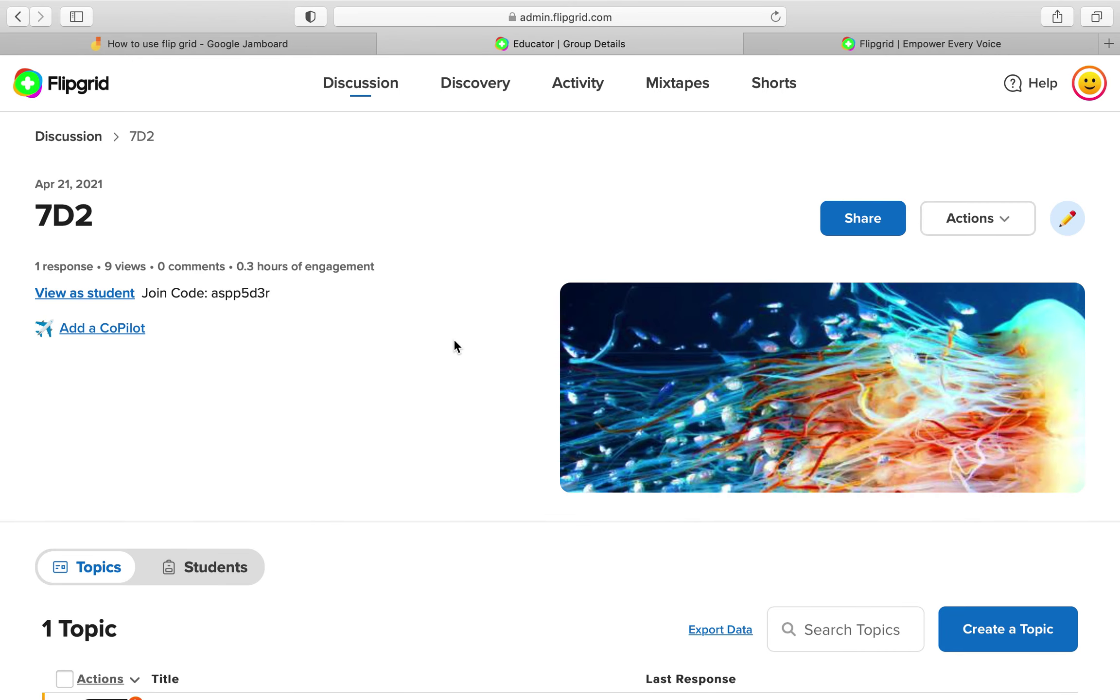
scroll(454, 341, "down", 5)
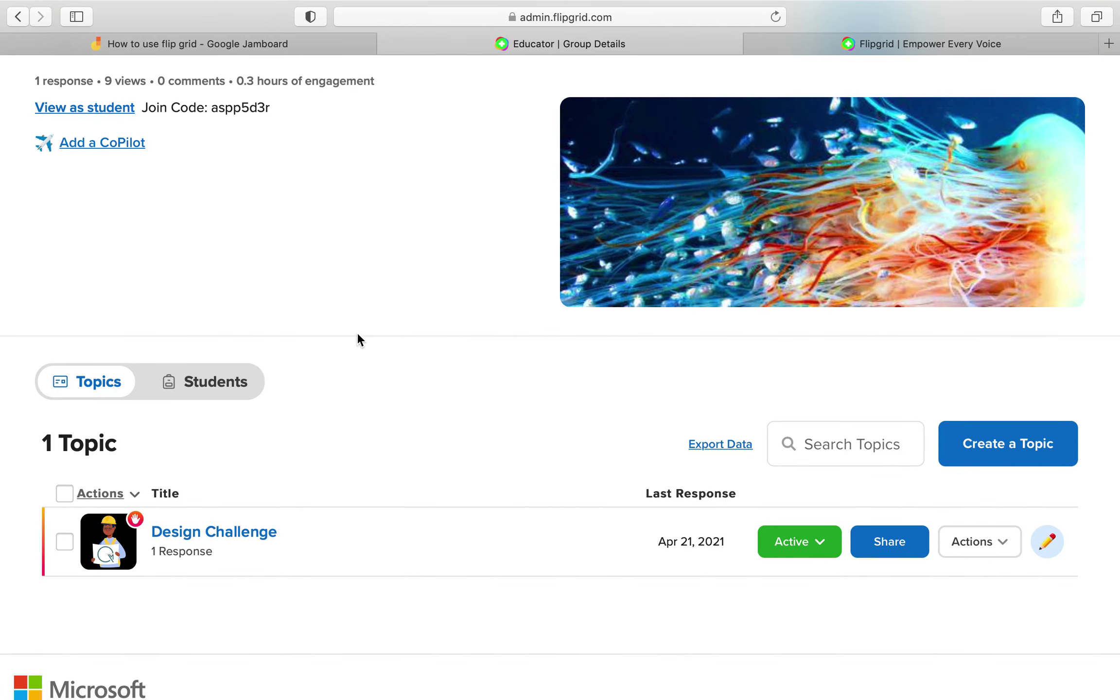
scroll(443, 364, "up", 5)
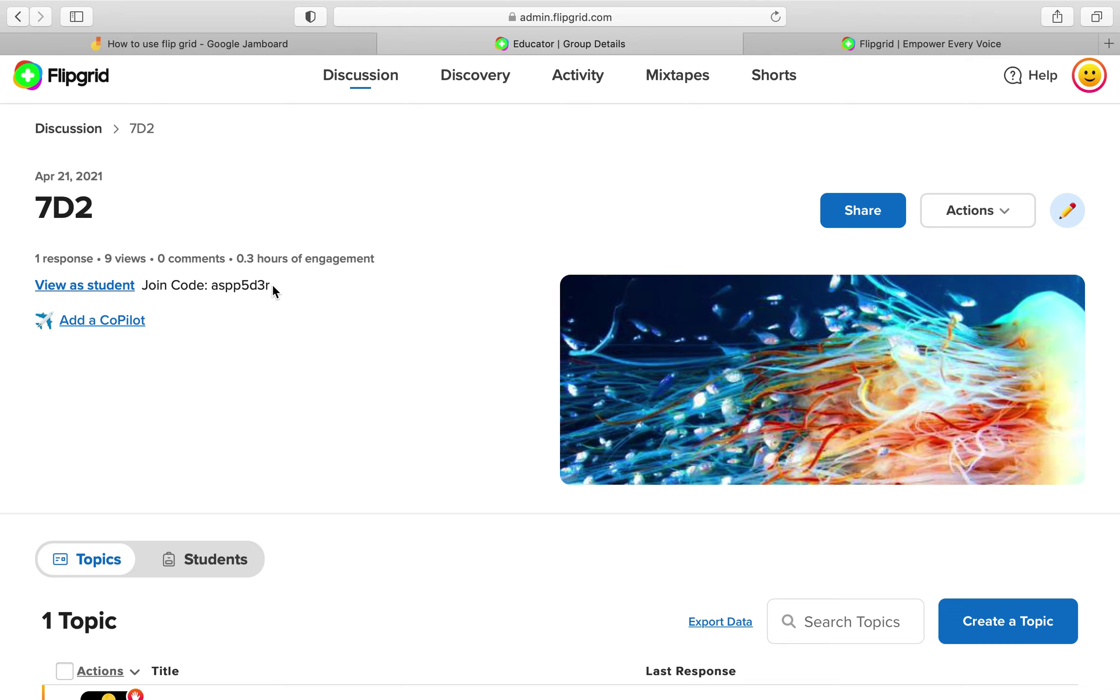
scroll(588, 458, "down", 1)
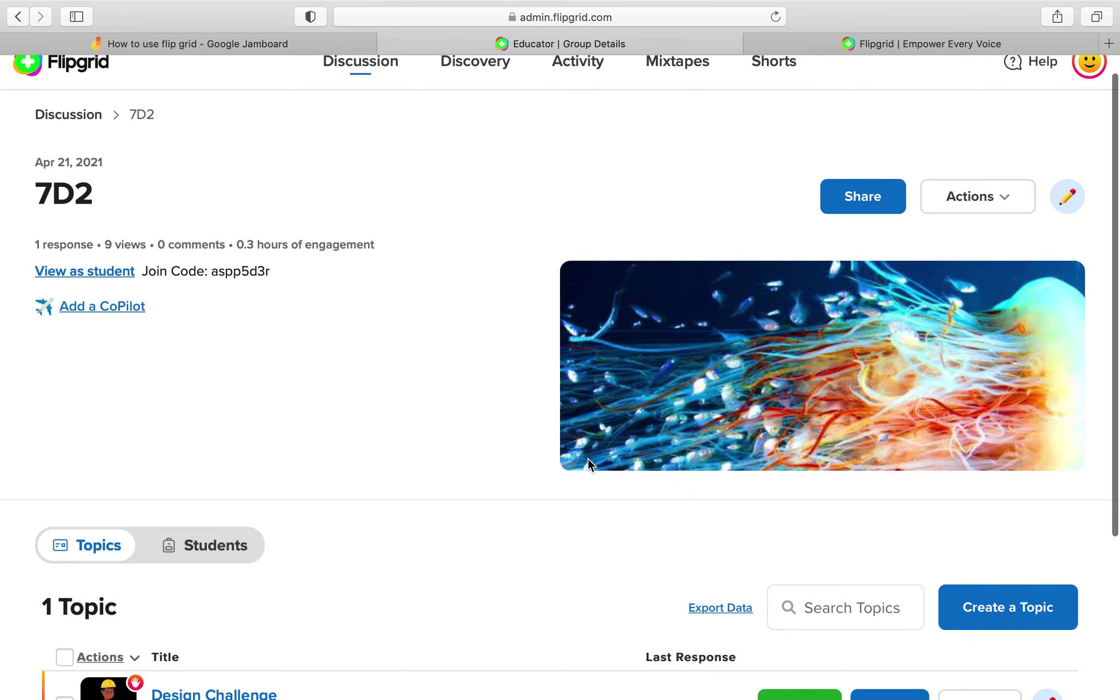
- View the 7D2 group's sharing options, close them, and look over the actions available for the group
left_click(894, 211)
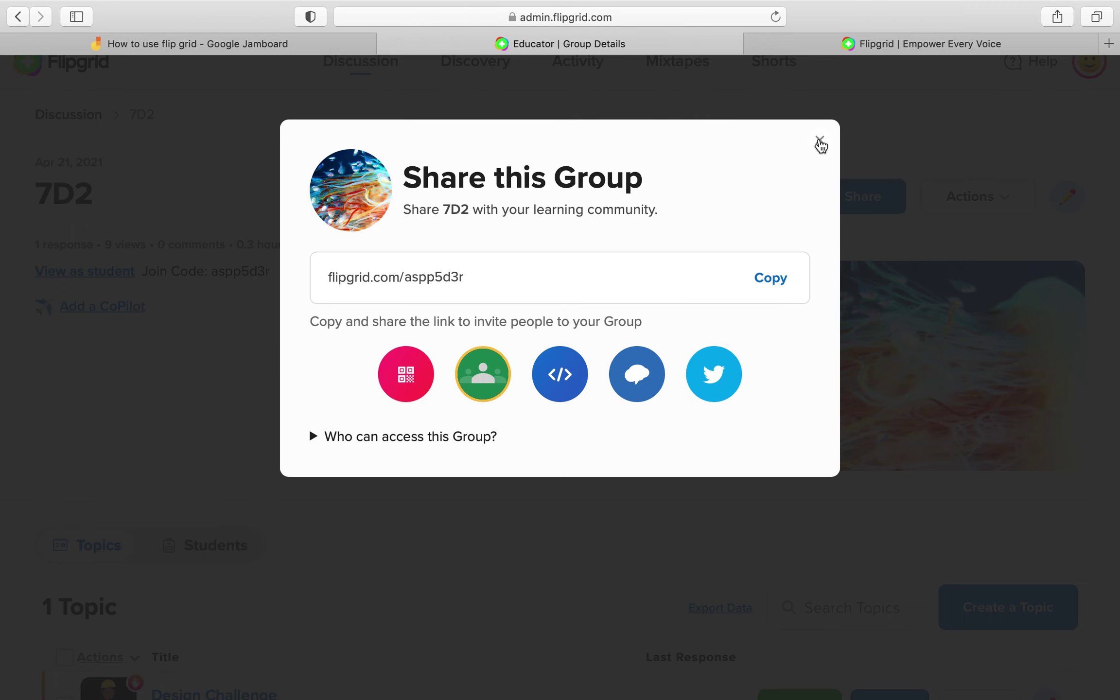
left_click(820, 144)
left_click(1007, 203)
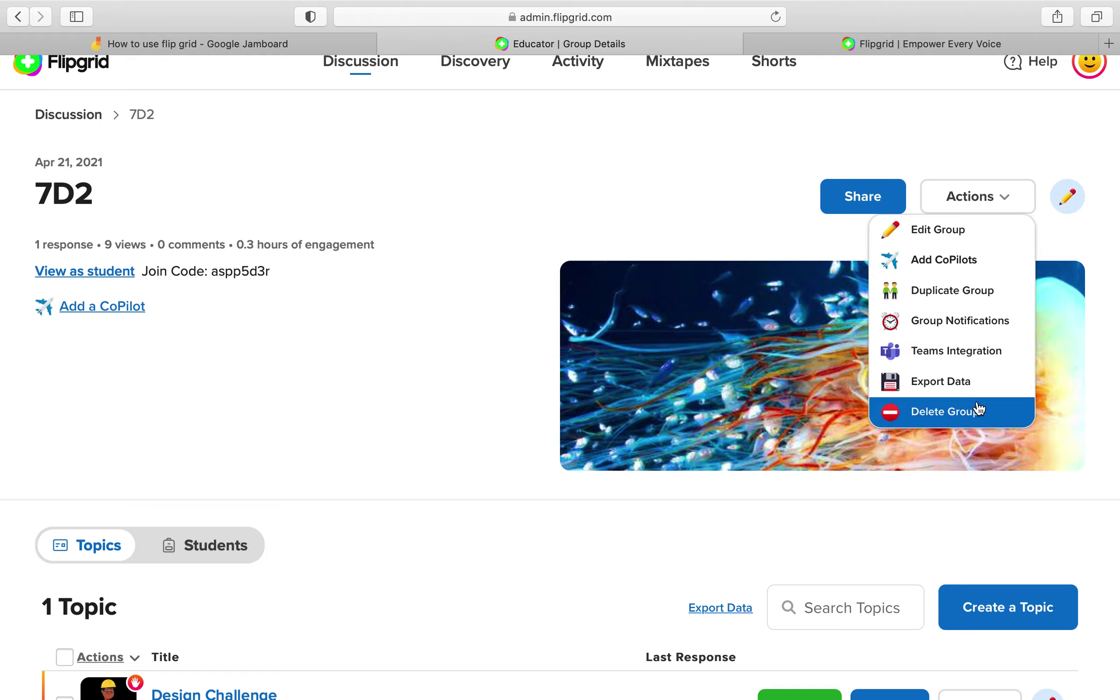
left_click(1114, 212)
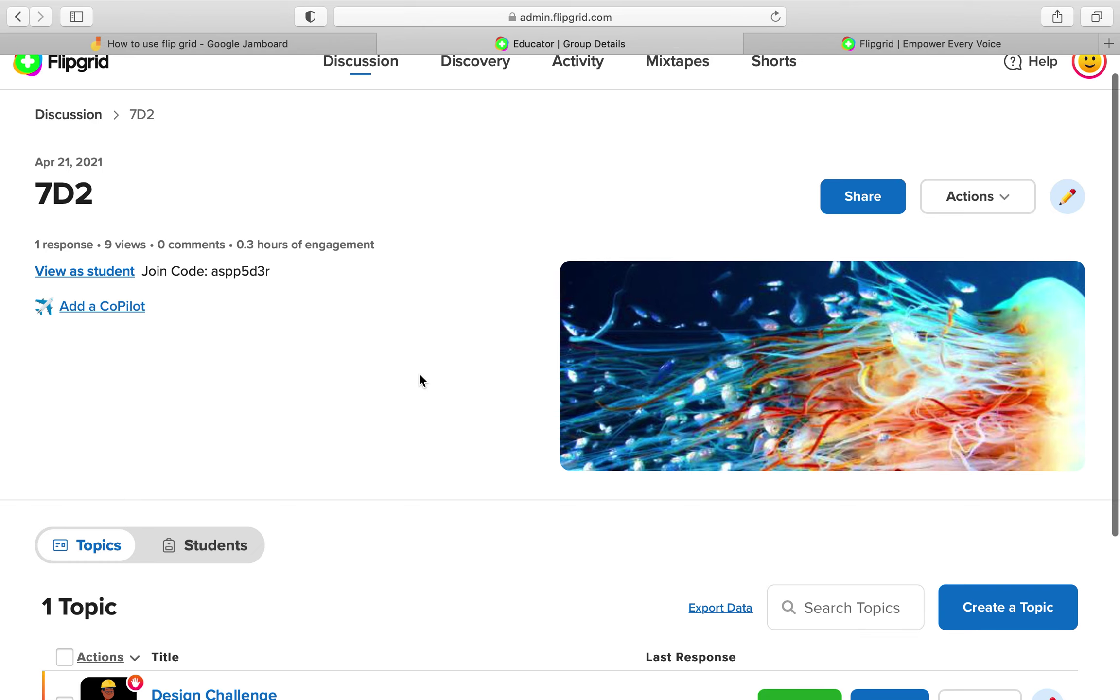
- Open the Design Challenge topic in the 7D2 group and view its prompt
scroll(421, 379, "down", 5)
scroll(420, 379, "down", 1)
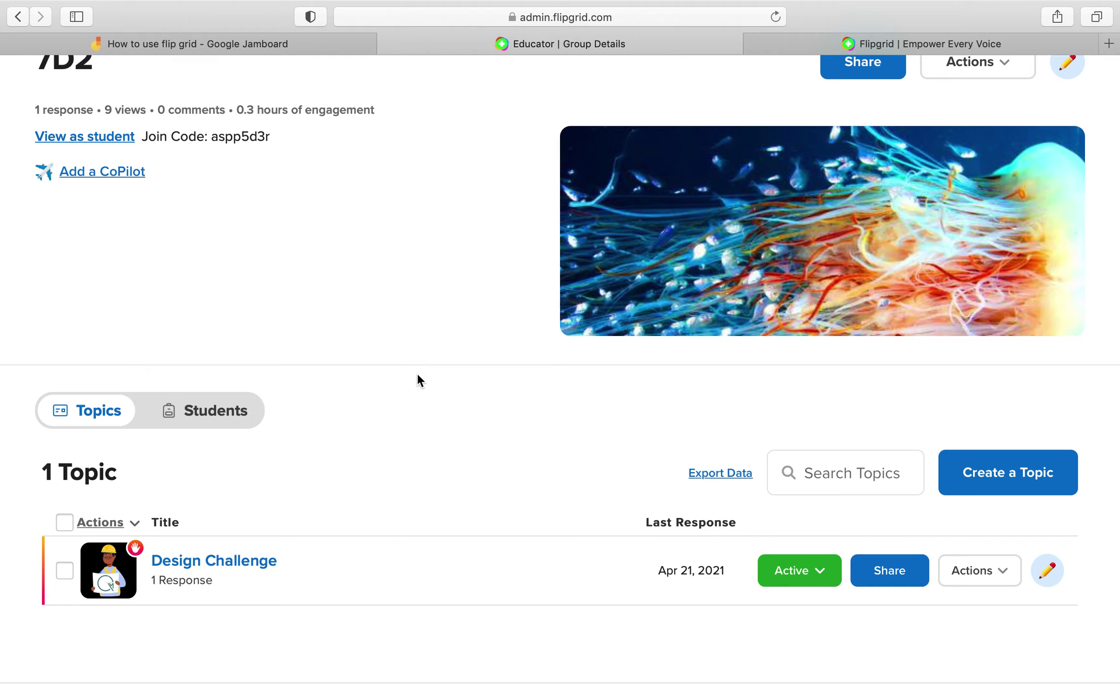
scroll(432, 395, "down", 4)
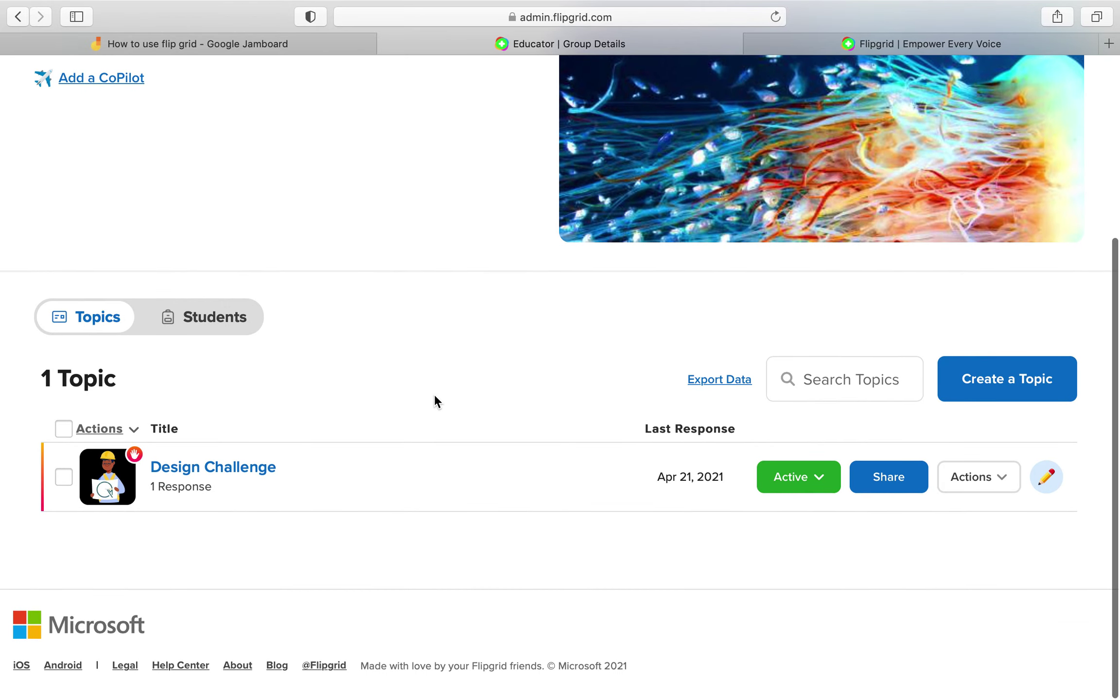
scroll(434, 396, "up", 5)
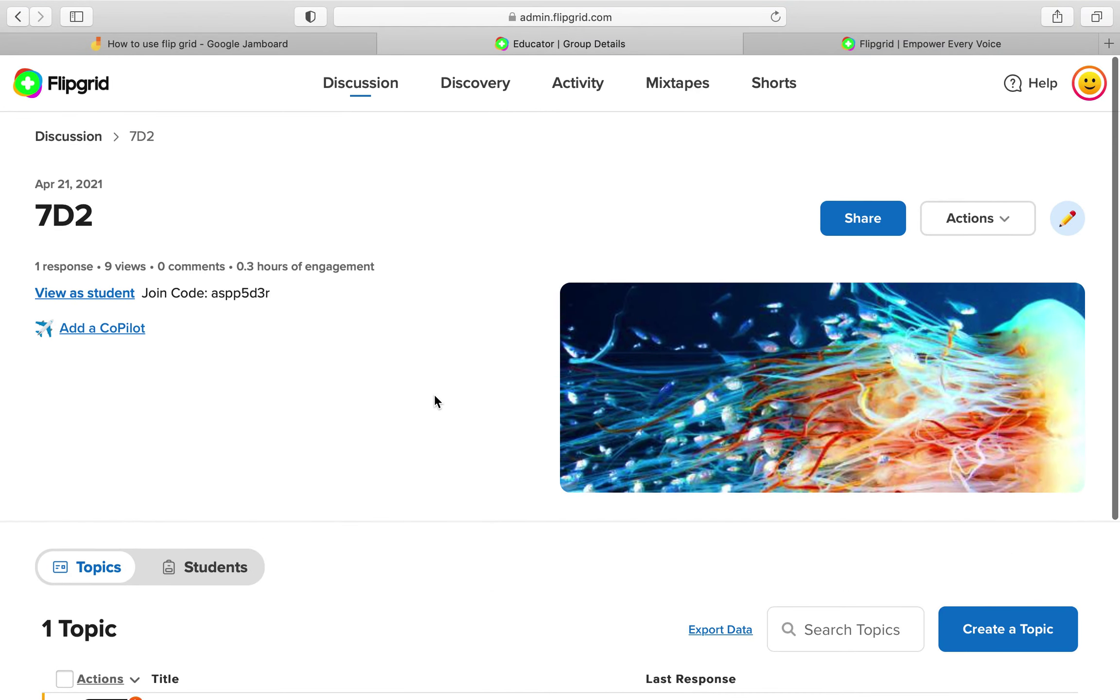
scroll(434, 396, "down", 2)
scroll(435, 396, "down", 7)
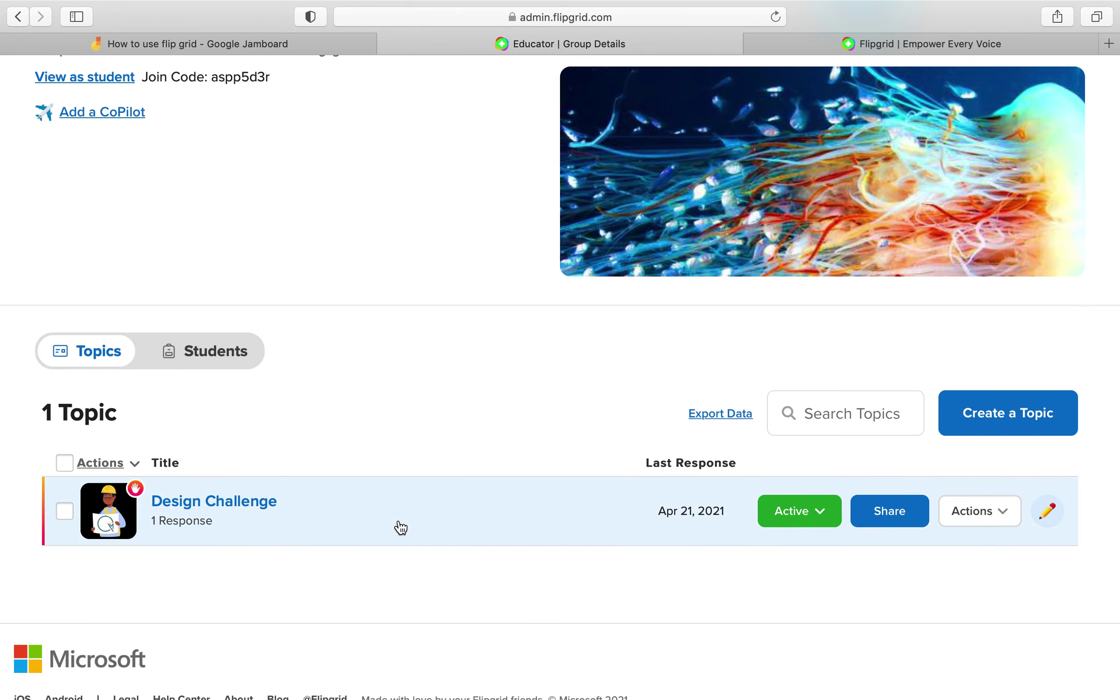
left_click(399, 525)
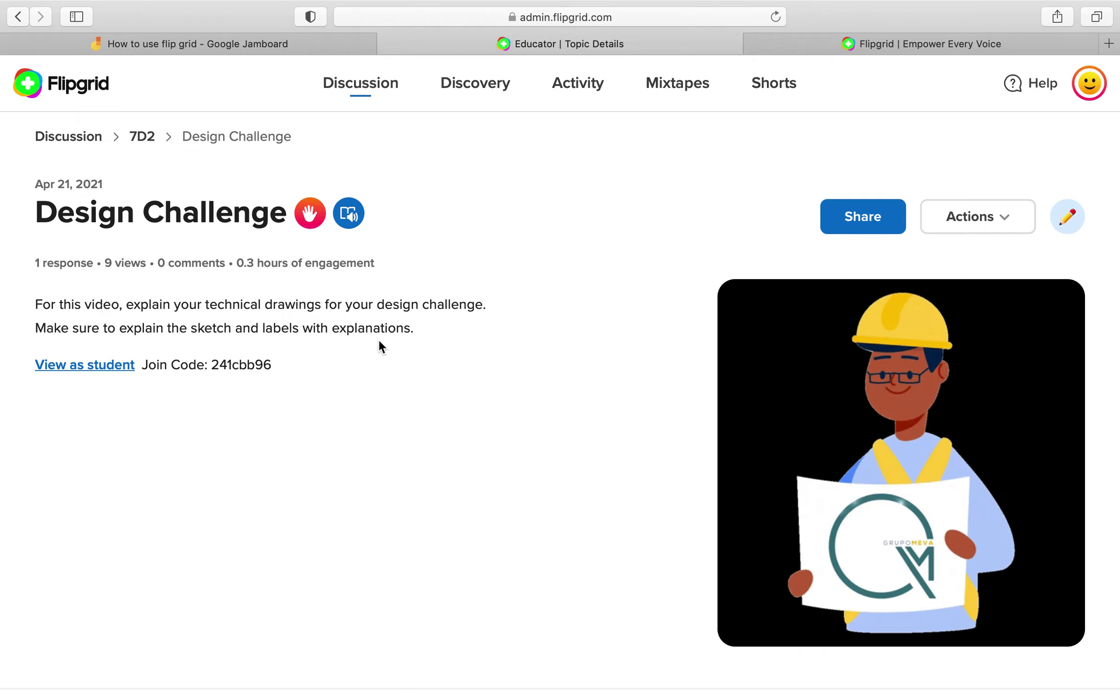
scroll(379, 340, "down", 1)
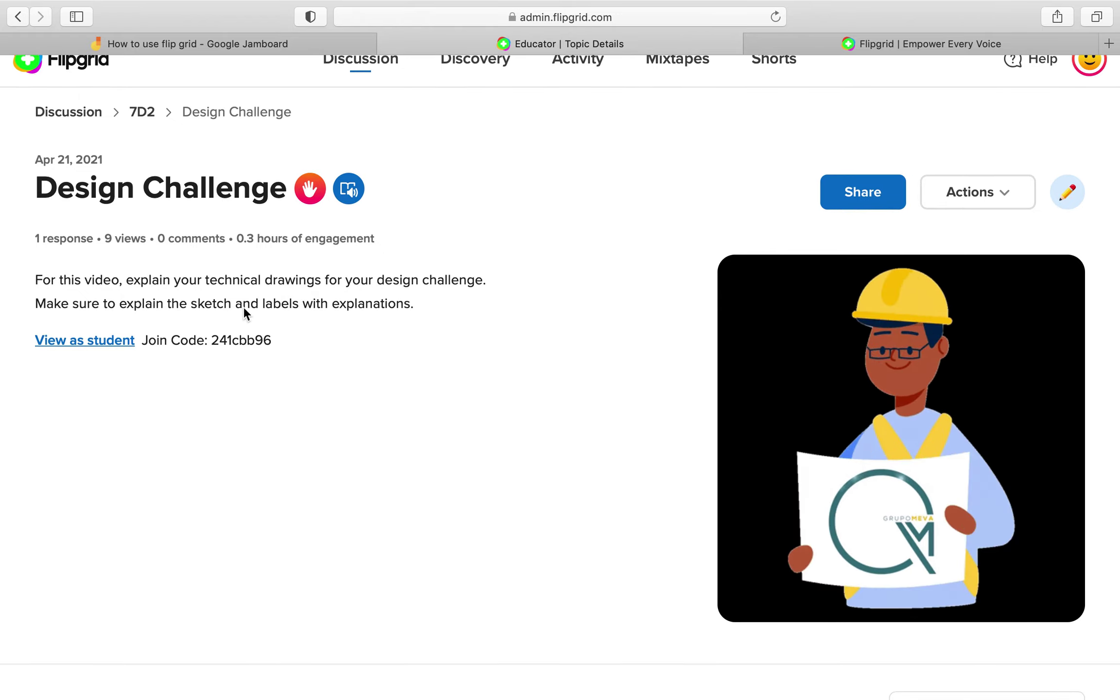
- Look over the Design Challenge topic's prompt, join code and list of student responses
scroll(306, 387, "down", 6)
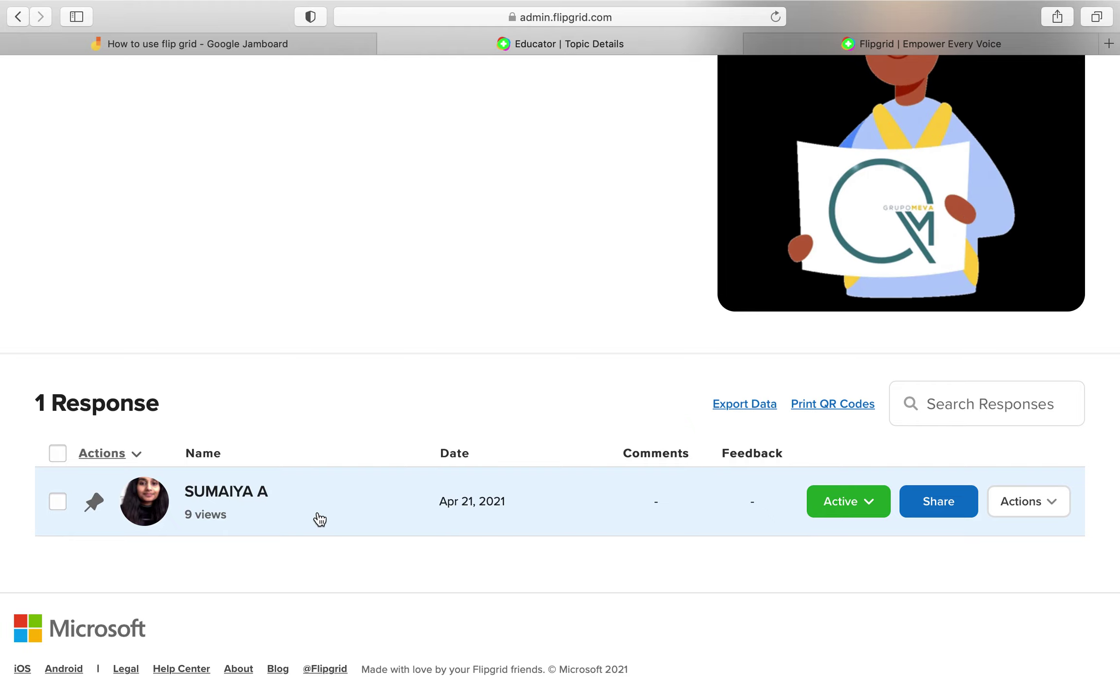
scroll(319, 519, "up", 5)
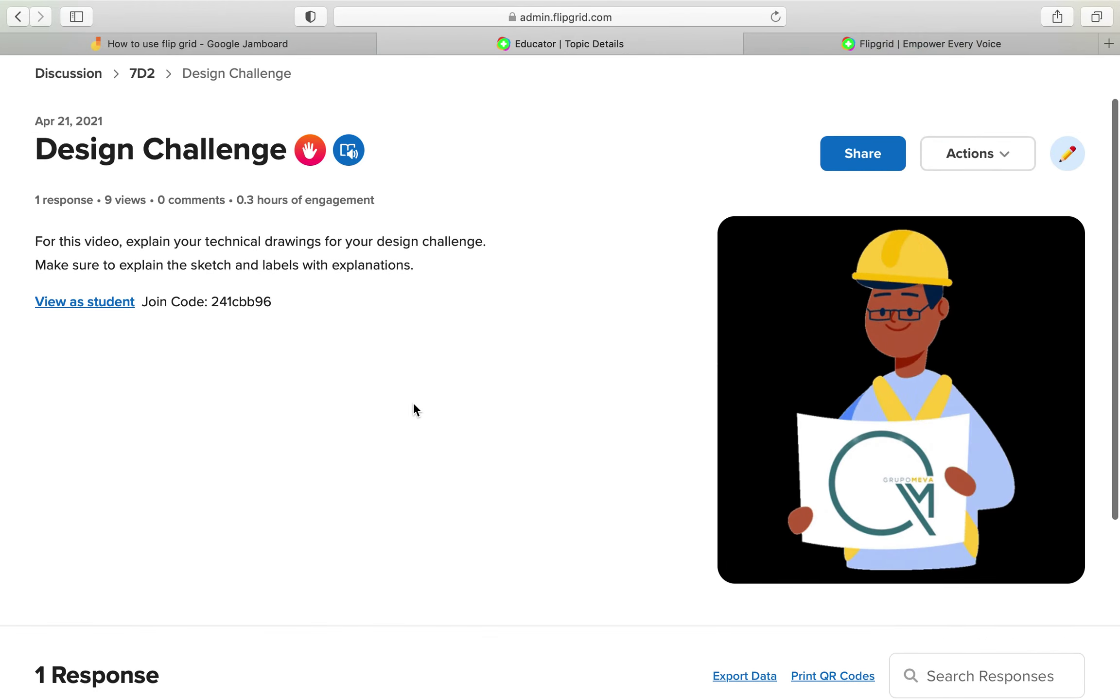
scroll(413, 403, "down", 4)
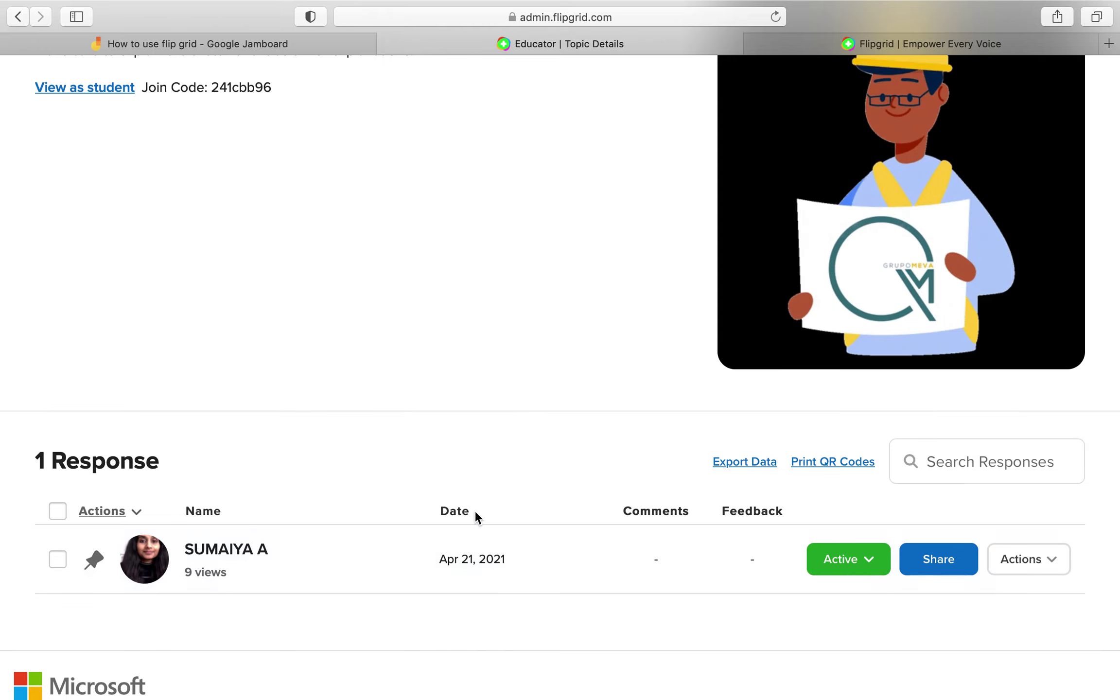
scroll(474, 510, "up", 5)
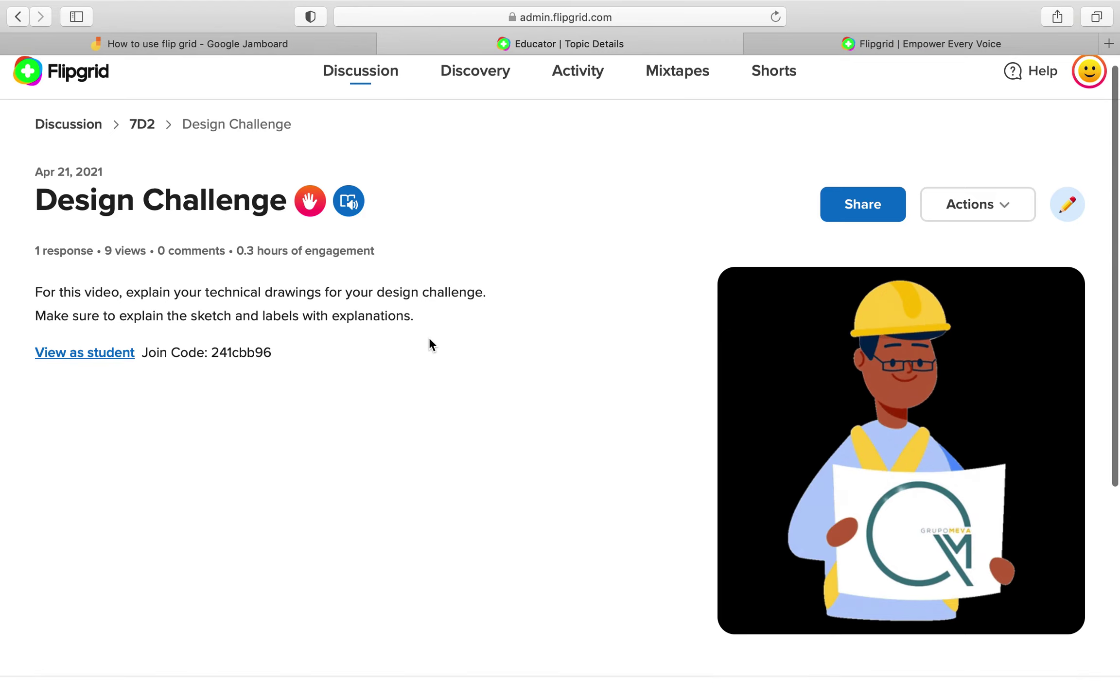
scroll(429, 337, "down", 5)
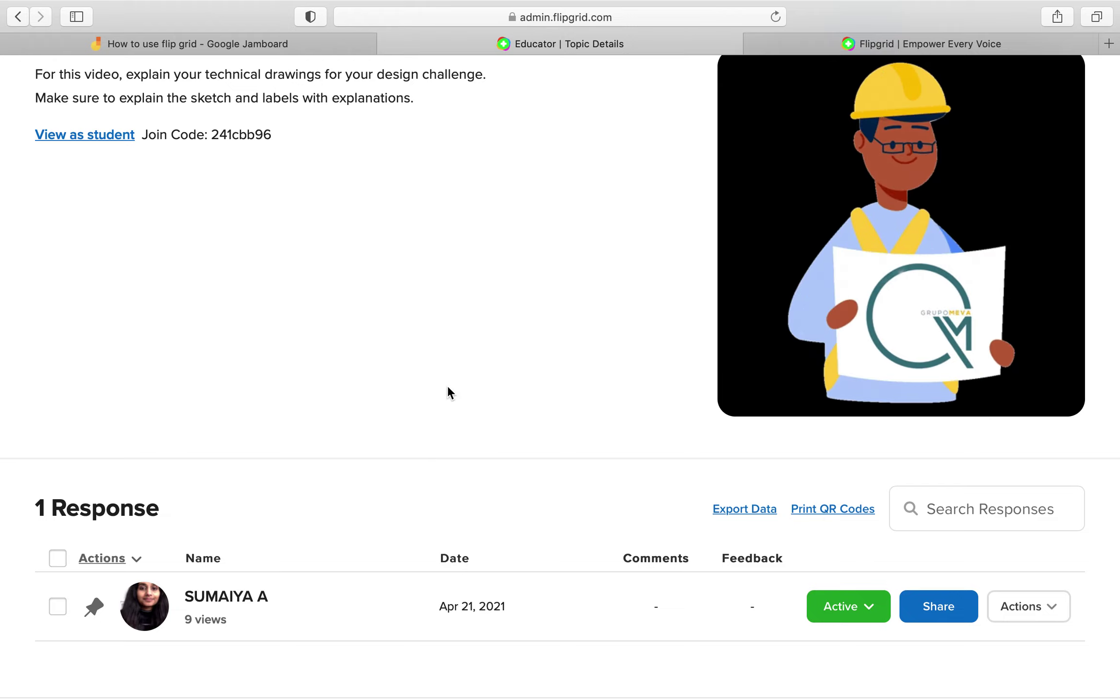
- View the actions available for the Design Challenge topic and close the list without choosing one
scroll(447, 393, "up", 5)
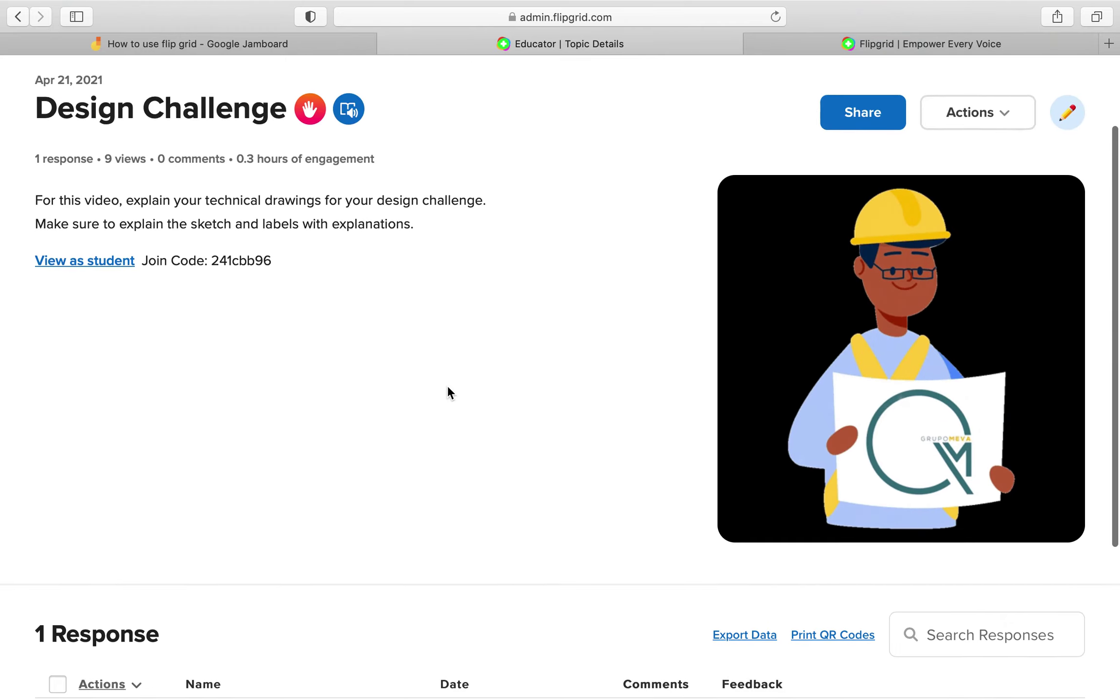
left_click(972, 187)
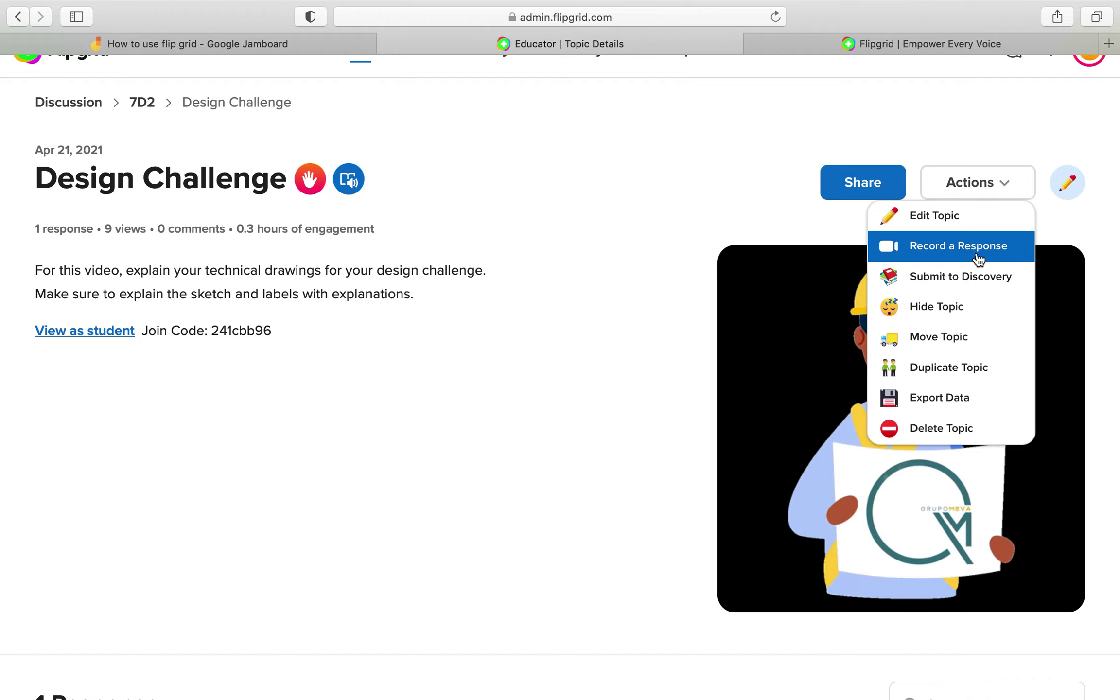
left_click(657, 221)
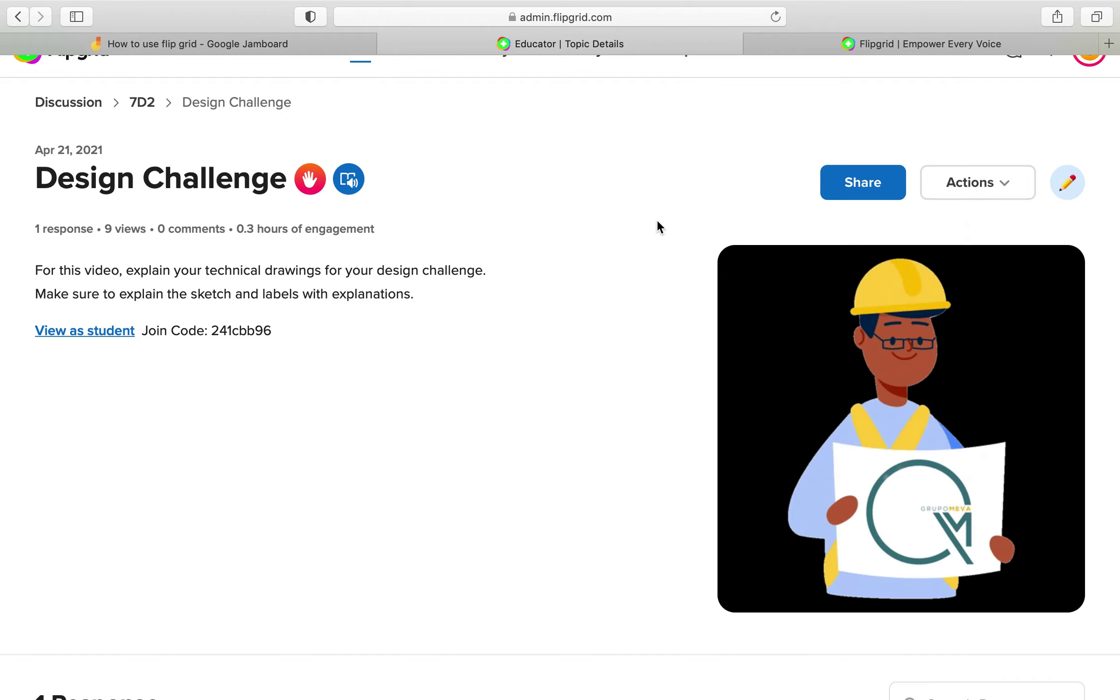
- Open the student's response in the Design Challenge topic, play a moment of its video and pause it
scroll(550, 387, "down", 5)
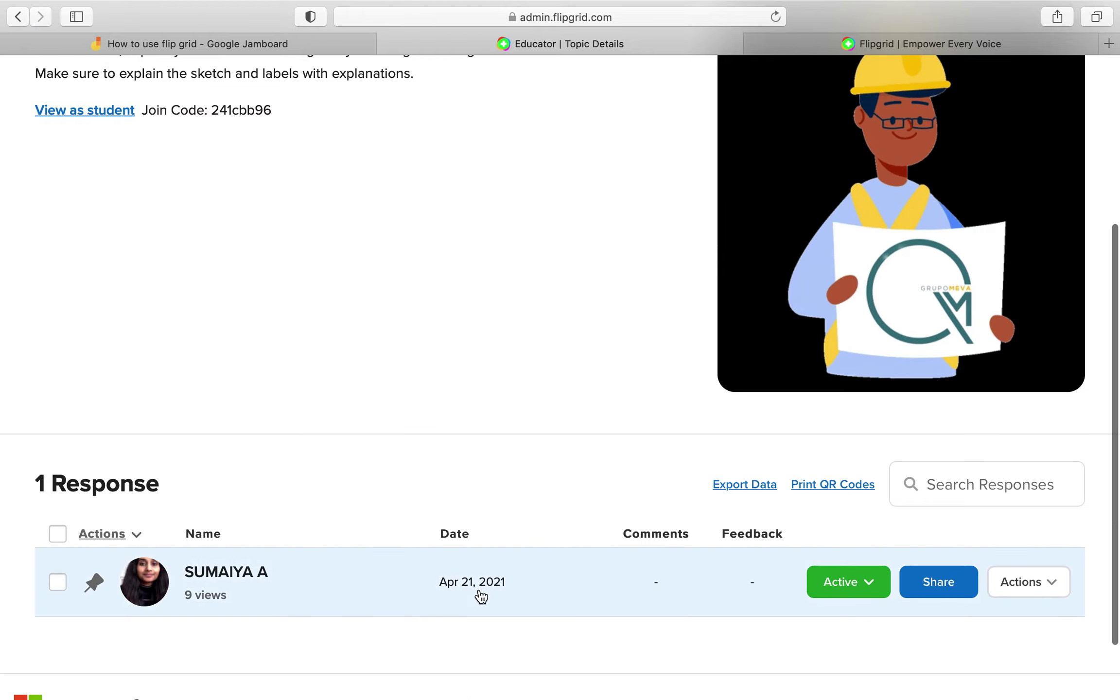
scroll(480, 597, "up", 6)
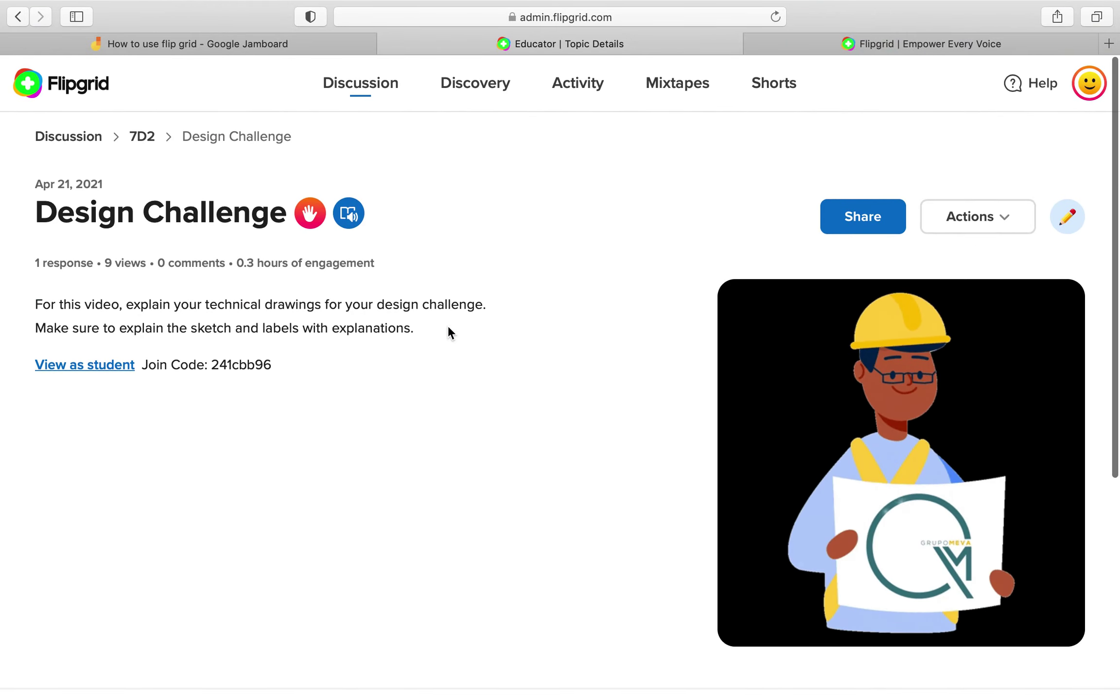
scroll(450, 332, "down", 3)
scroll(448, 329, "down", 4)
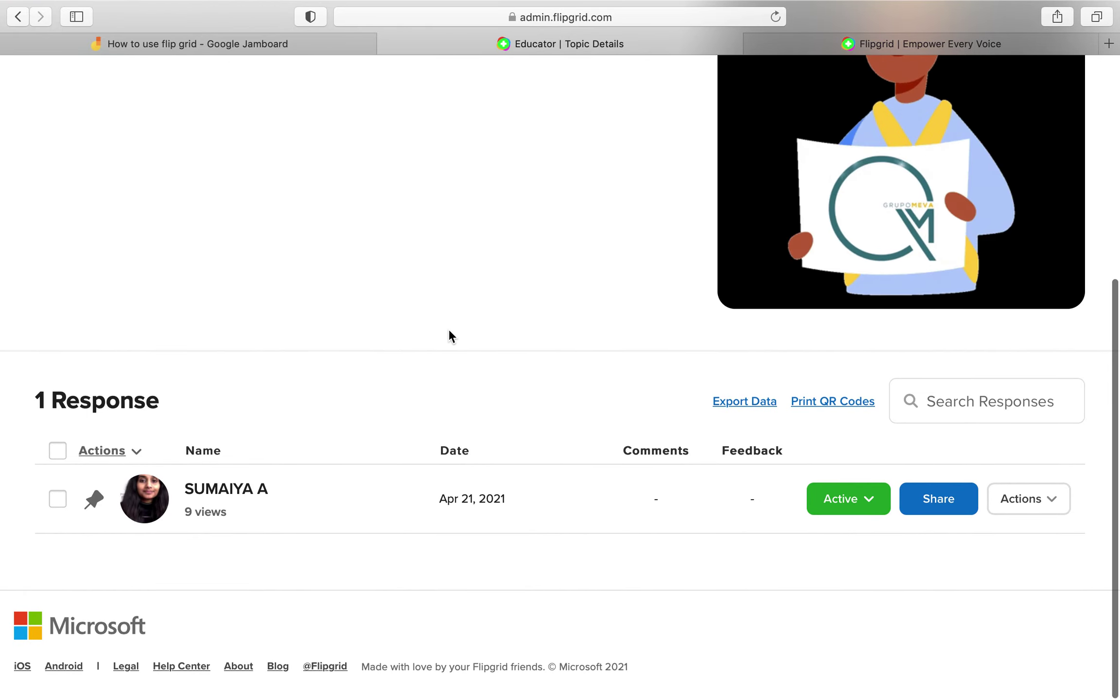
left_click(273, 508)
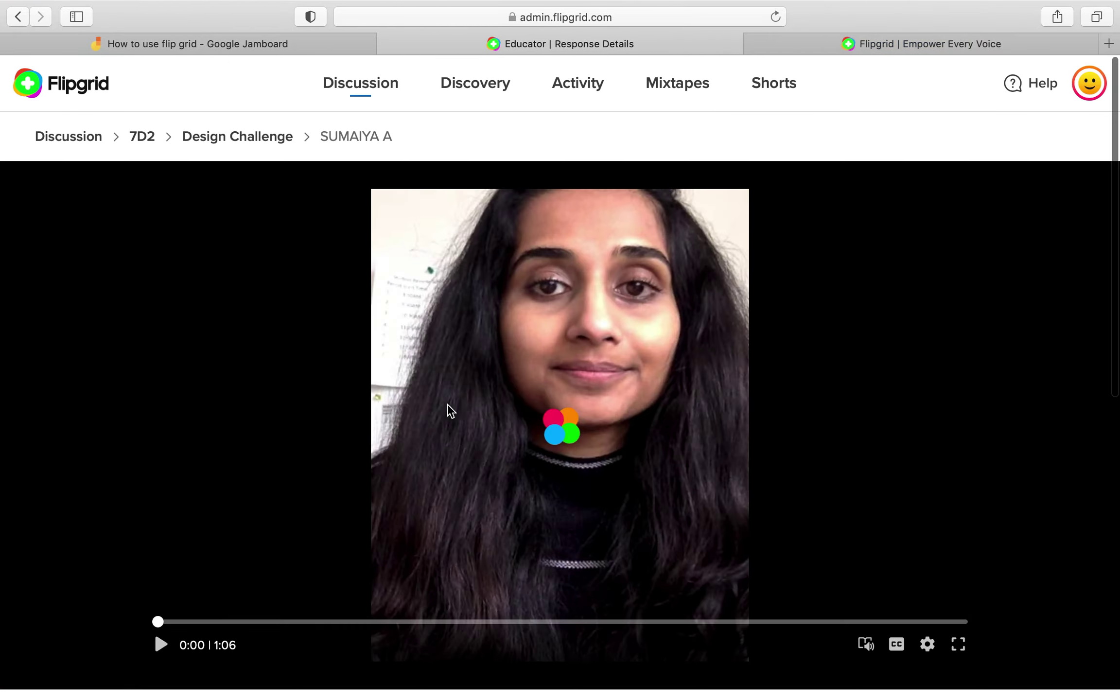
scroll(448, 410, "down", 3)
left_click(450, 411)
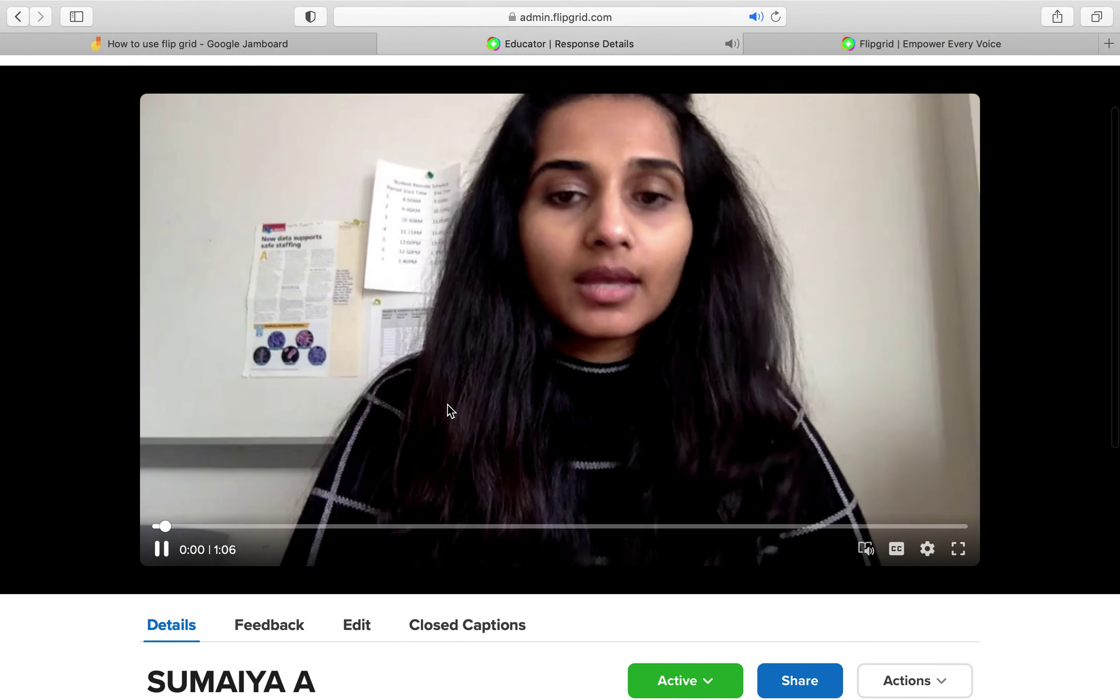
scroll(237, 435, "down", 2)
left_click(162, 443)
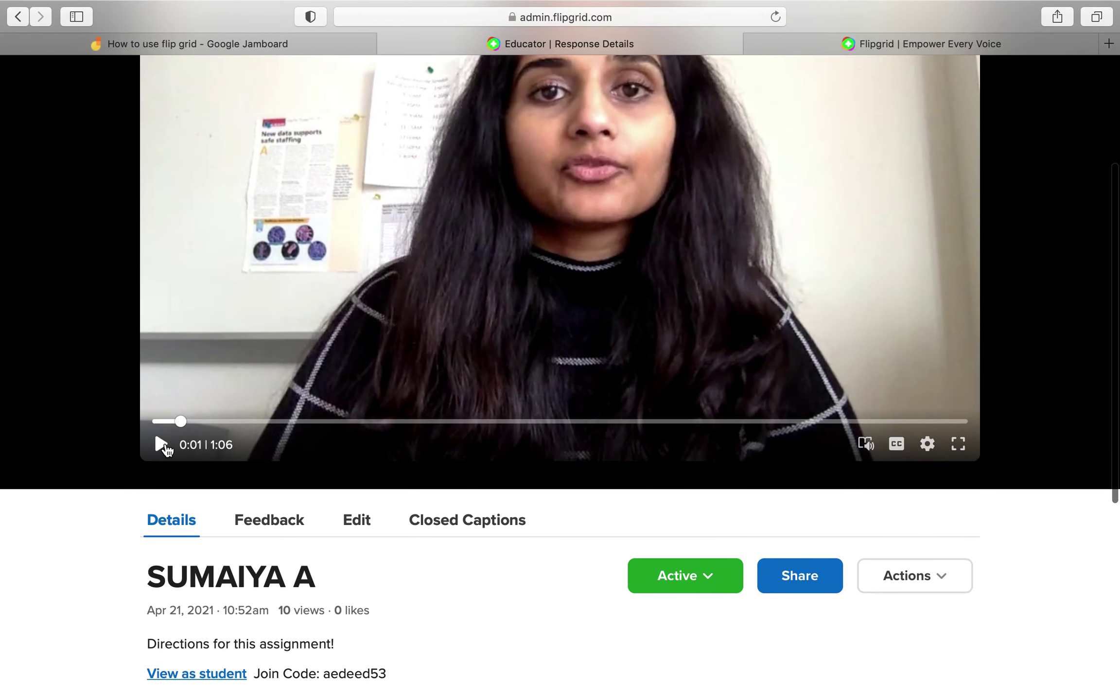
- Review the response's details and comment area, then view its available actions and close the list
scroll(479, 440, "down", 3)
scroll(484, 437, "down", 5)
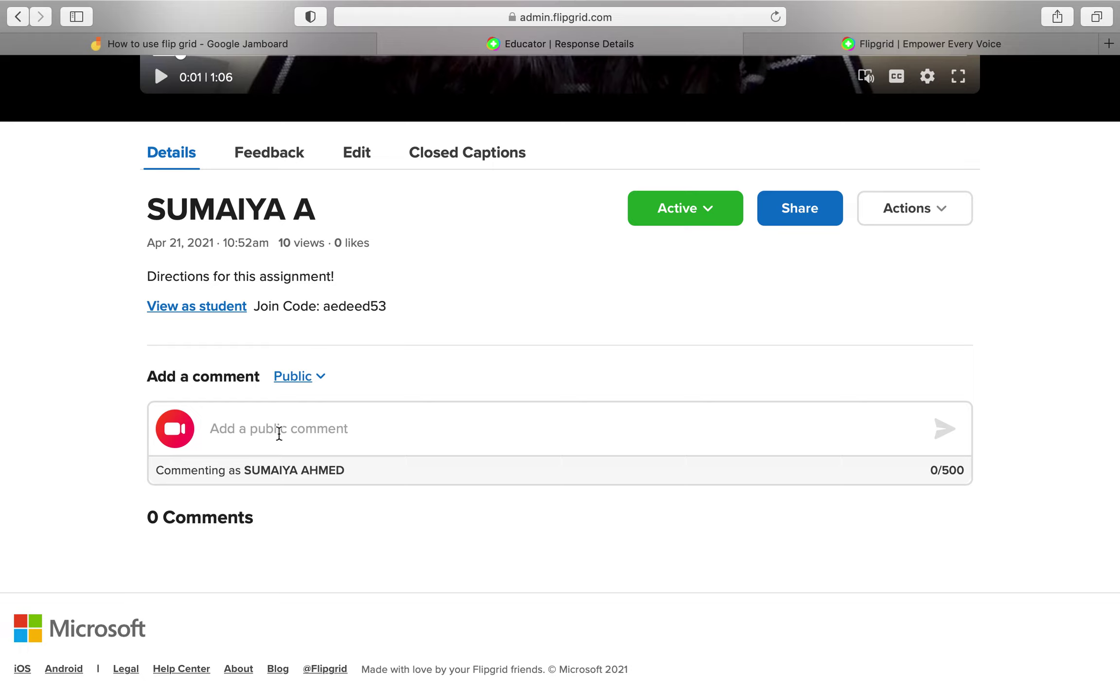
scroll(510, 476, "up", 1)
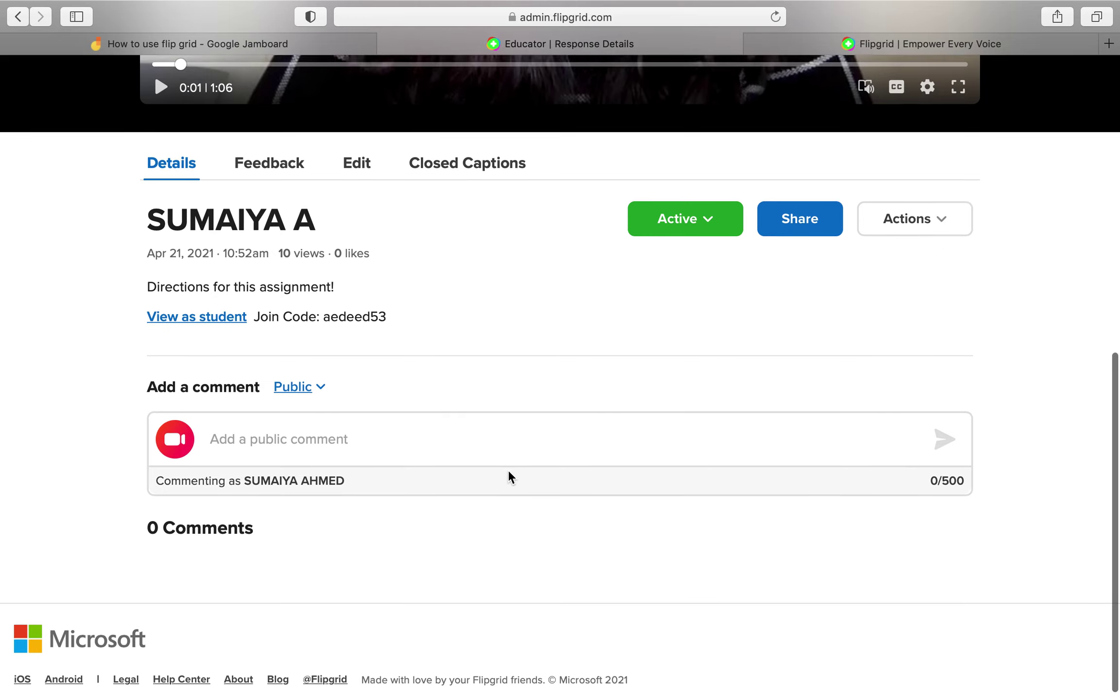
scroll(510, 476, "up", 1)
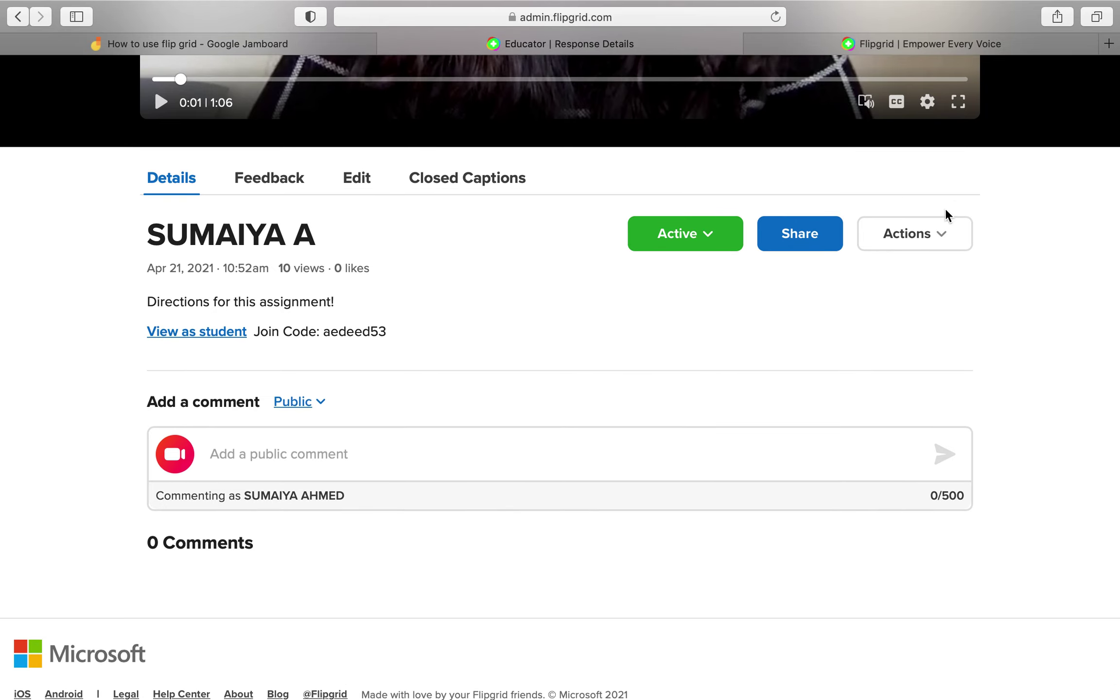
left_click(908, 247)
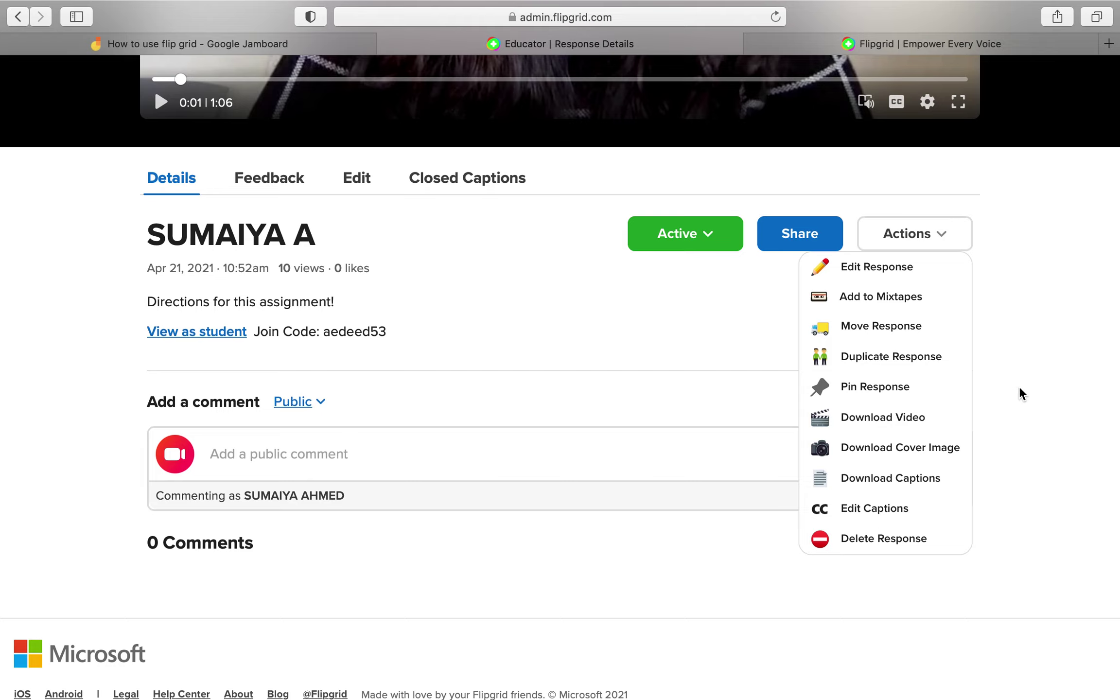
left_click(1033, 321)
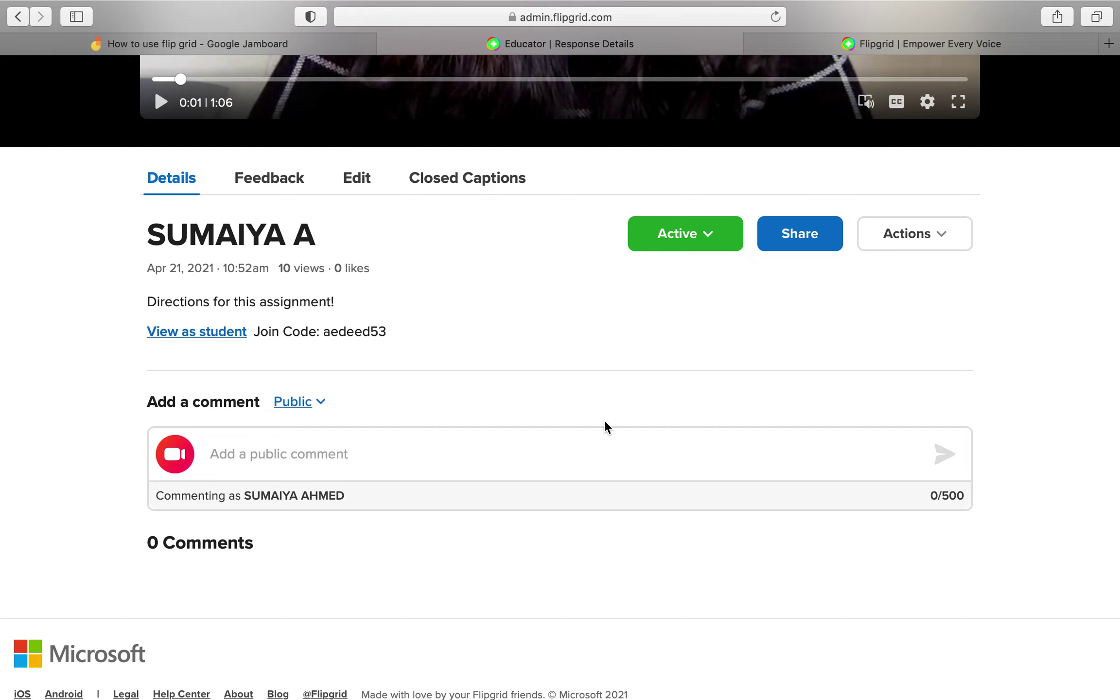
- Open the response's Feedback section, look over the private feedback and grading rubric, and show the score choices for Ideas
scroll(606, 425, "up", 2)
scroll(605, 426, "up", 2)
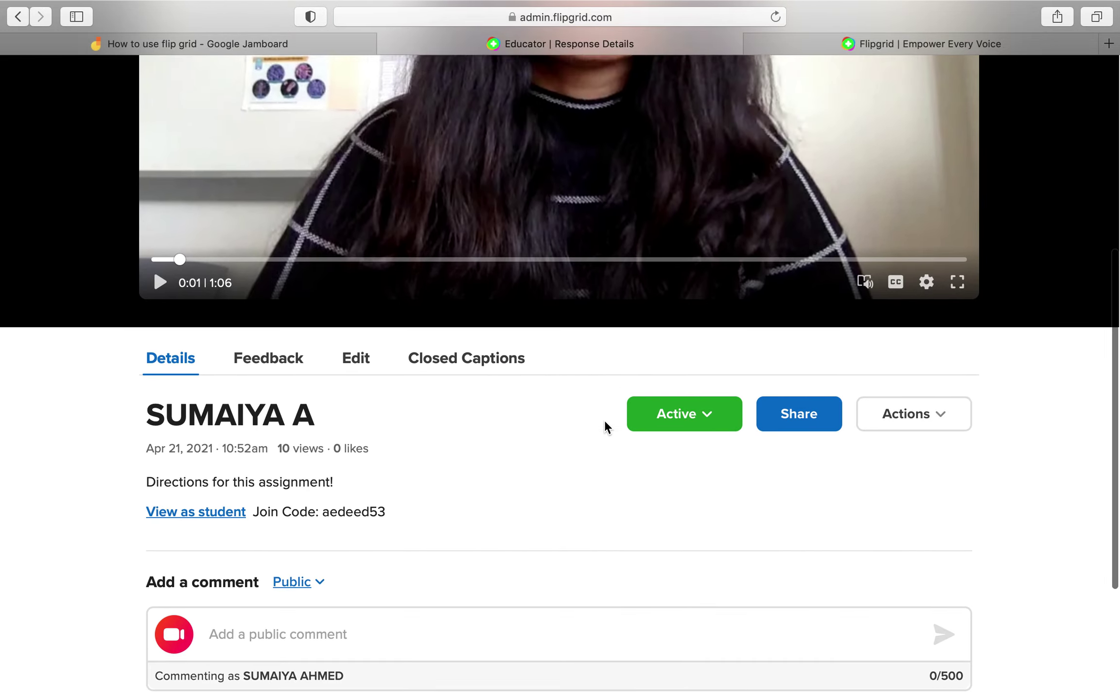
left_click(287, 332)
scroll(410, 430, "down", 5)
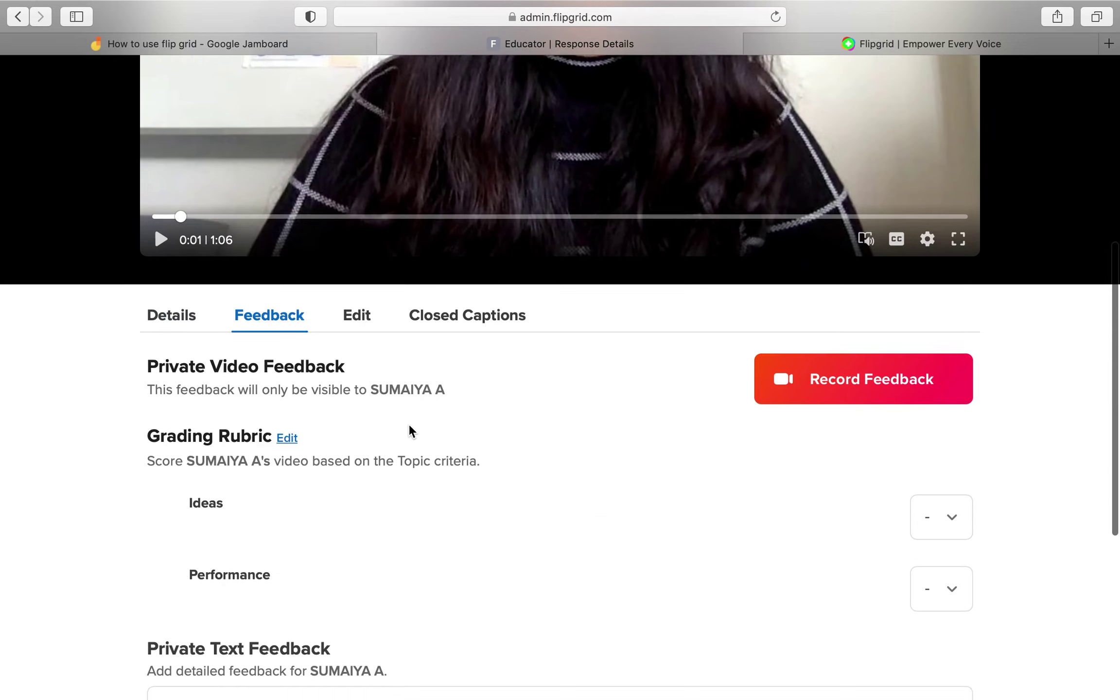
scroll(410, 430, "down", 1)
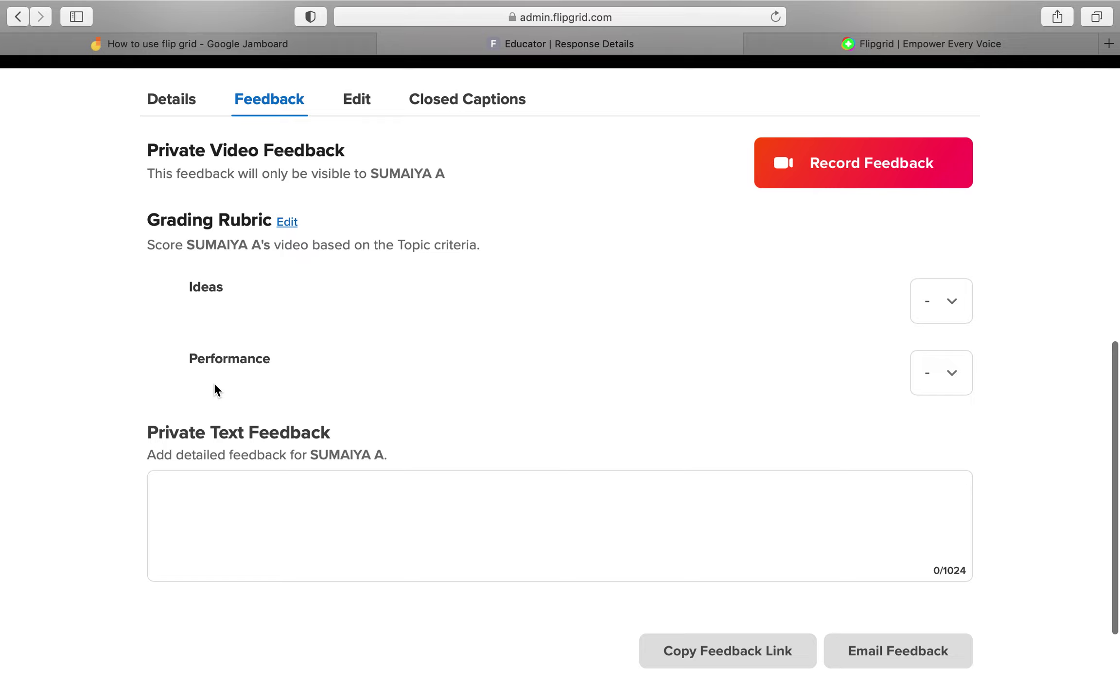
left_click(952, 299)
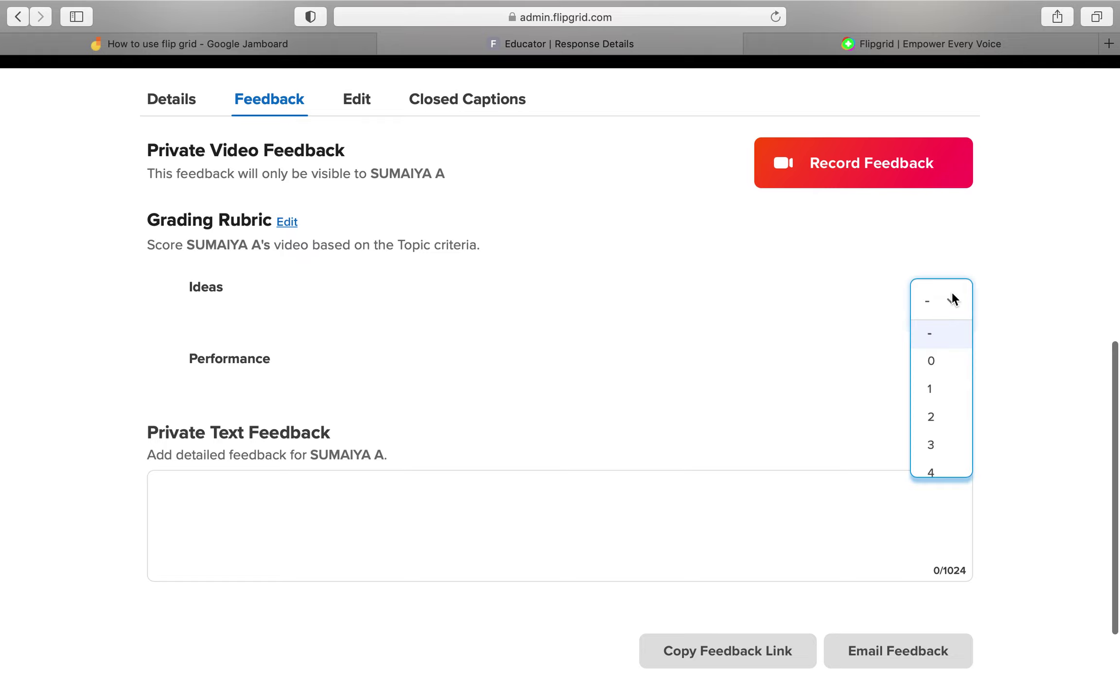